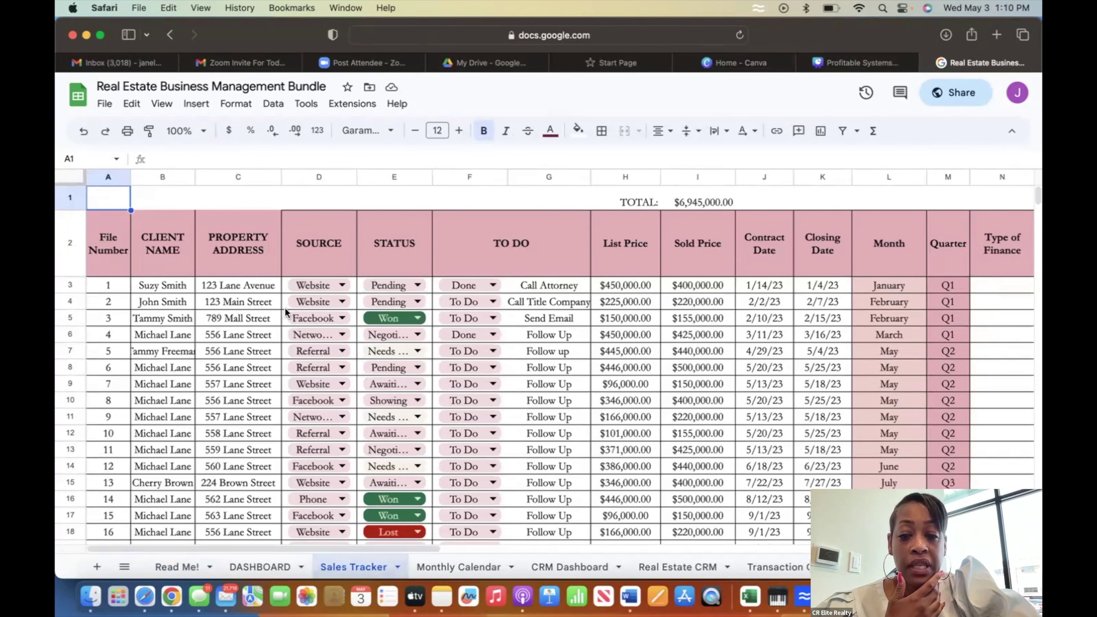
Review the closing and commission columns of the Sales Tracker sheet and the contact, follow-up and commission columns of the Real Estate CRM sheet.
scroll(284, 306, "right", 10)
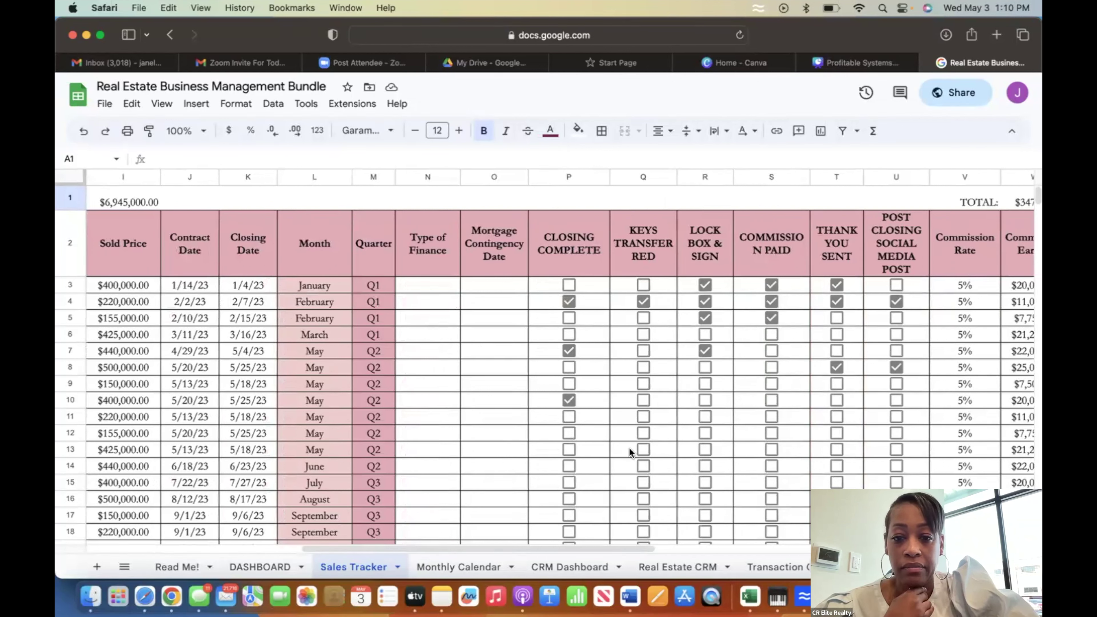
left_click(668, 569)
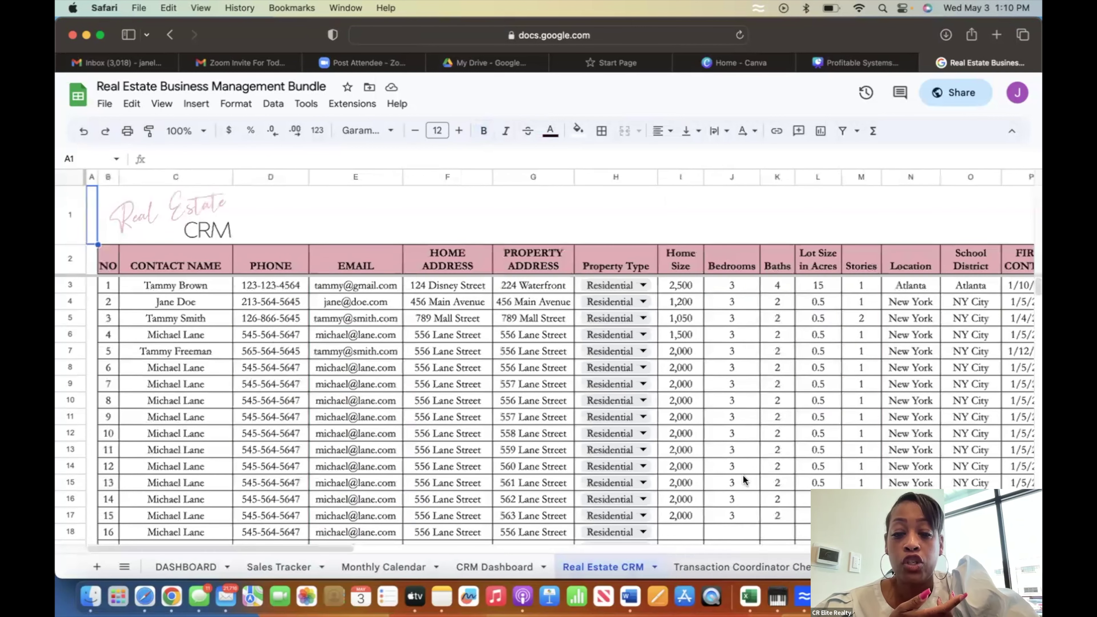
scroll(754, 456, "right", 10)
scroll(754, 456, "right", 2)
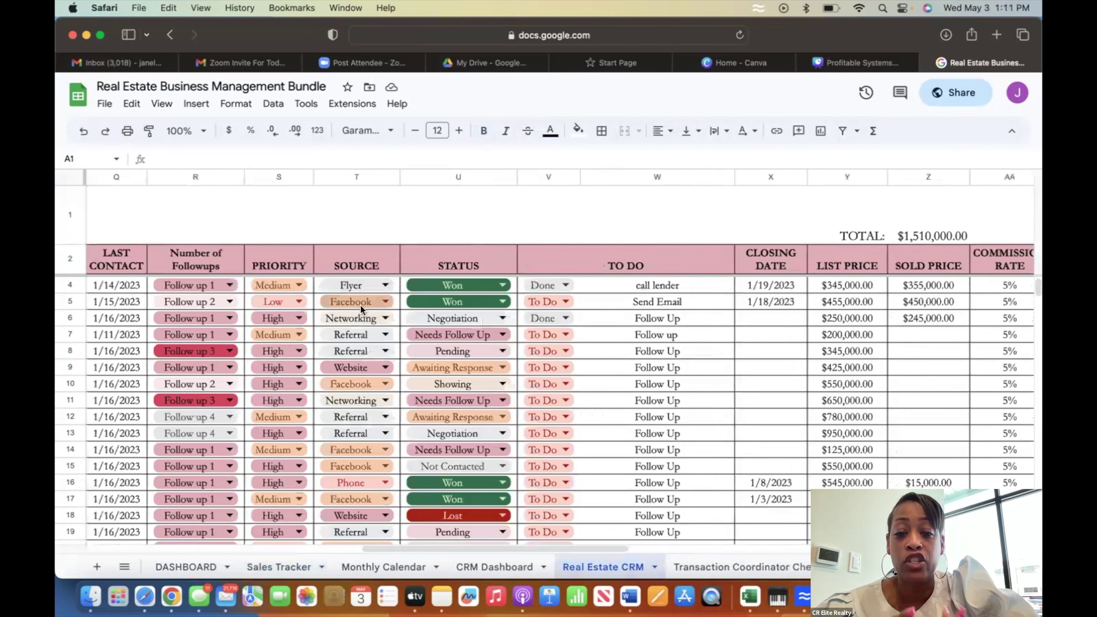
scroll(369, 305, "right", 5)
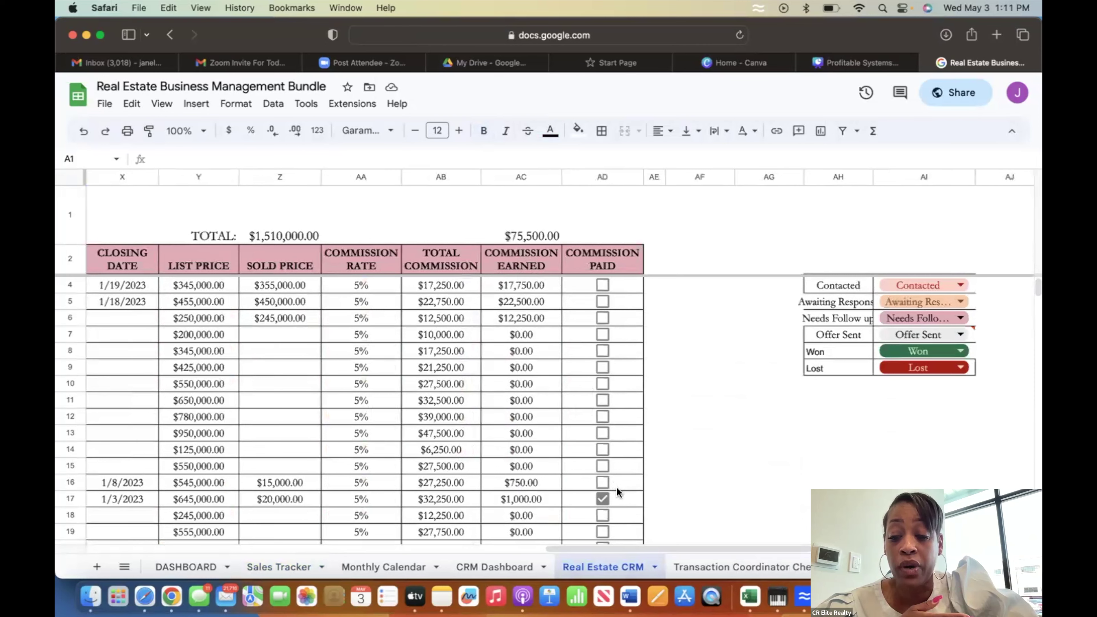
Examine the inspection and appraisal columns of the Transaction Coordinator Checklist and the buyer, document and inspection columns of the Buyers Checklist.
left_click(771, 568)
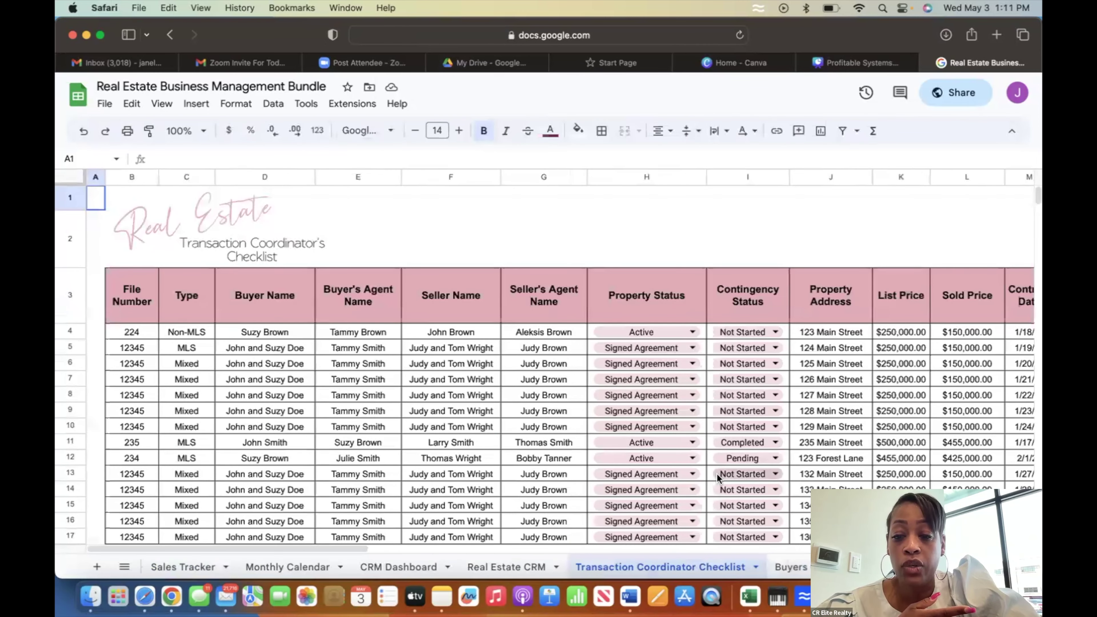
scroll(716, 473, "right", 10)
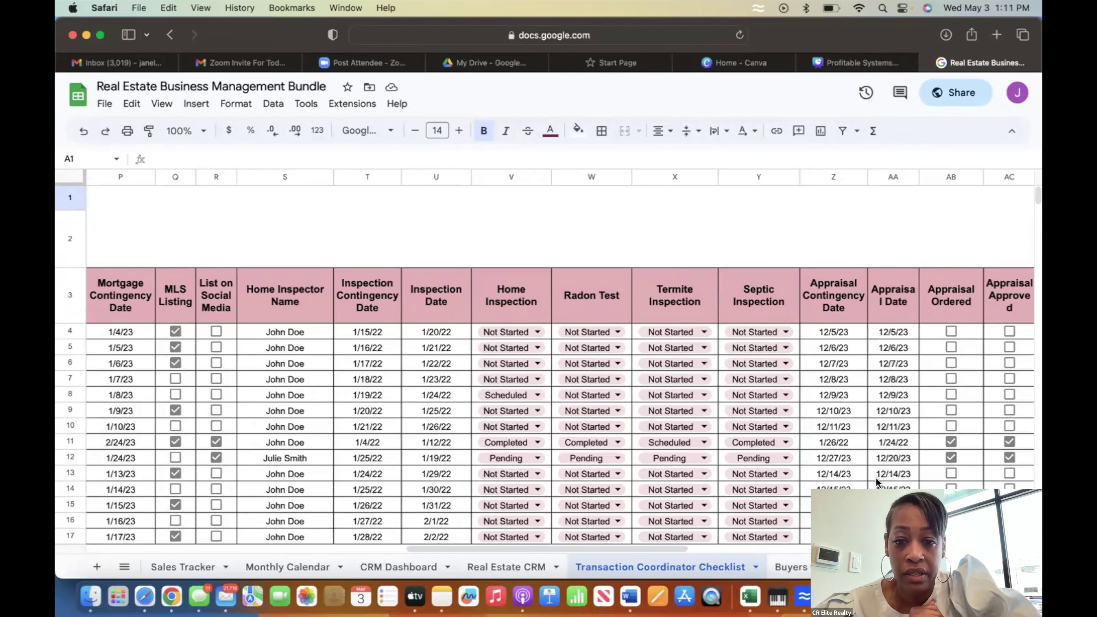
left_click(789, 566)
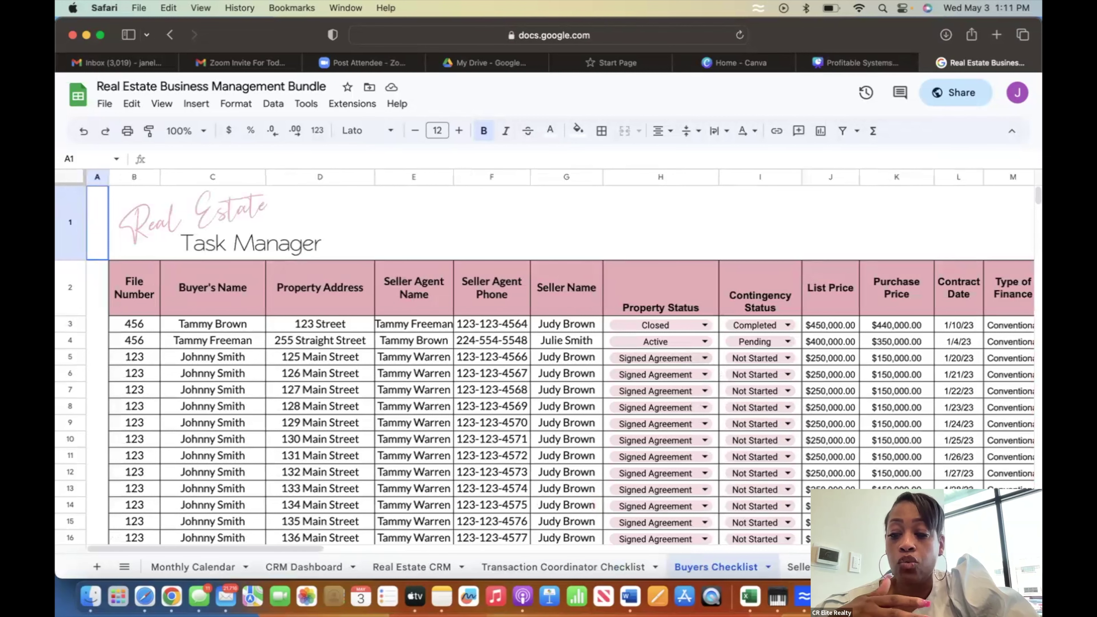
scroll(548, 358, "right", 10)
scroll(548, 359, "down", 2)
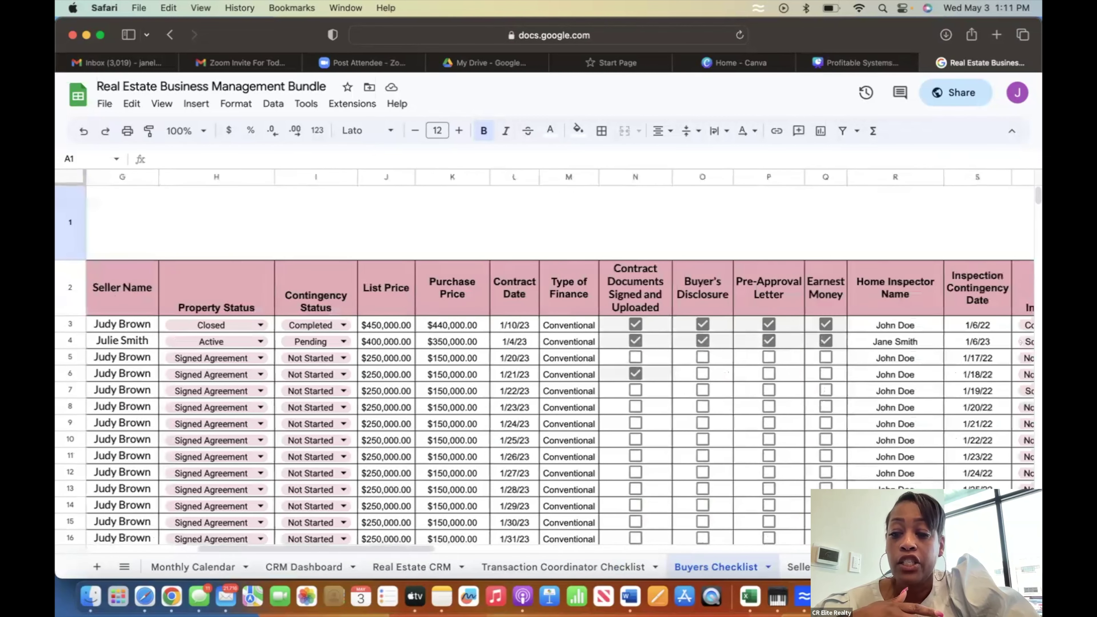
scroll(548, 358, "right", 2)
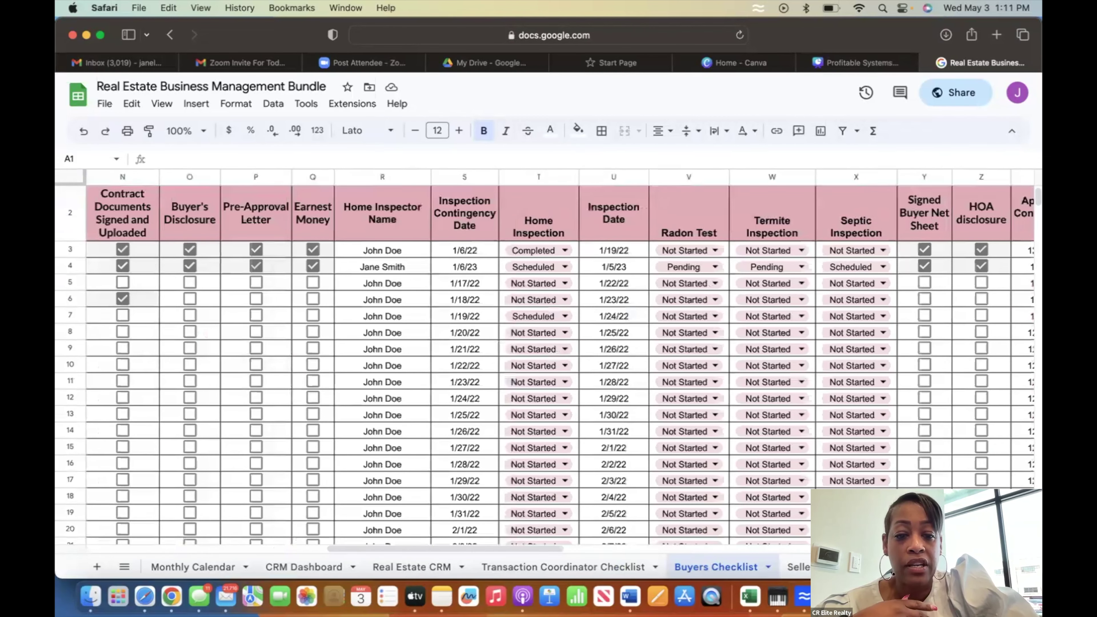
scroll(368, 370, "left", 12)
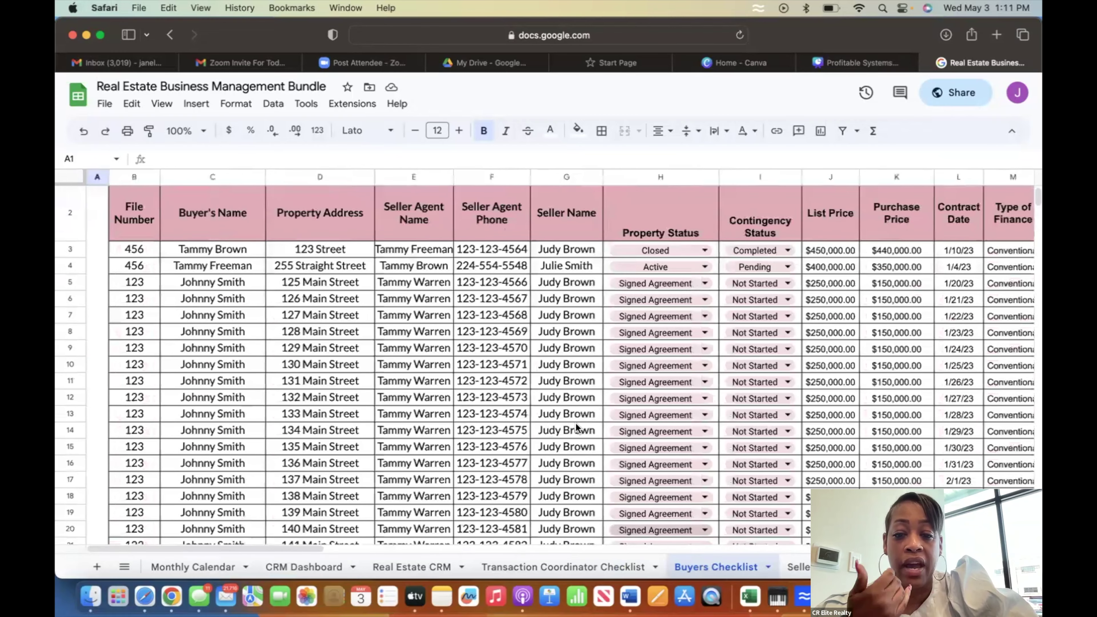
scroll(578, 415, "right", 10)
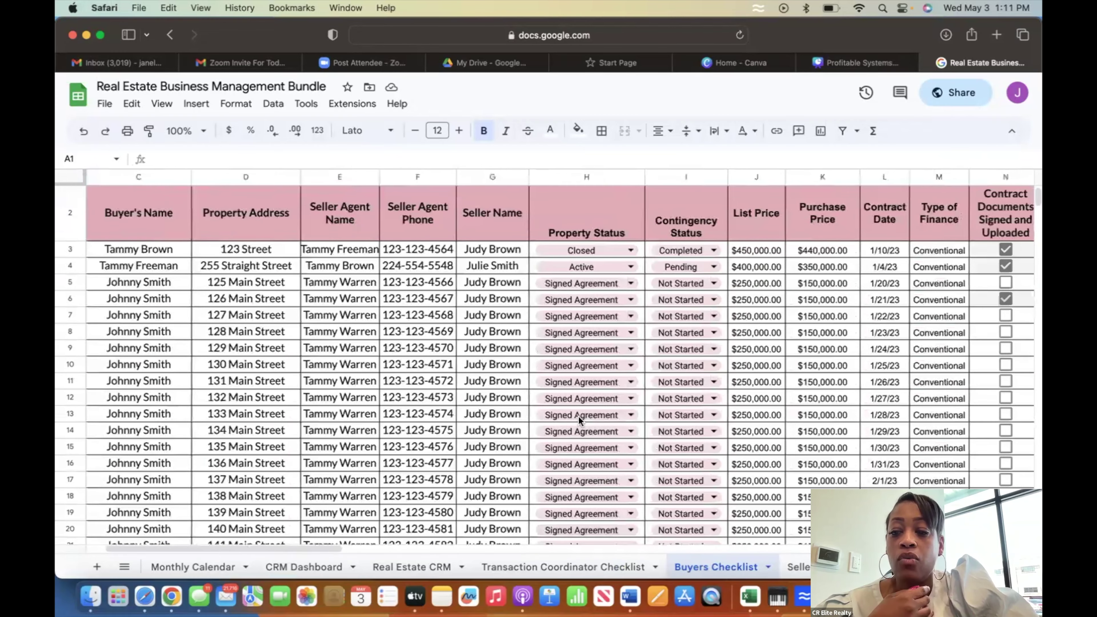
scroll(578, 416, "down", 1)
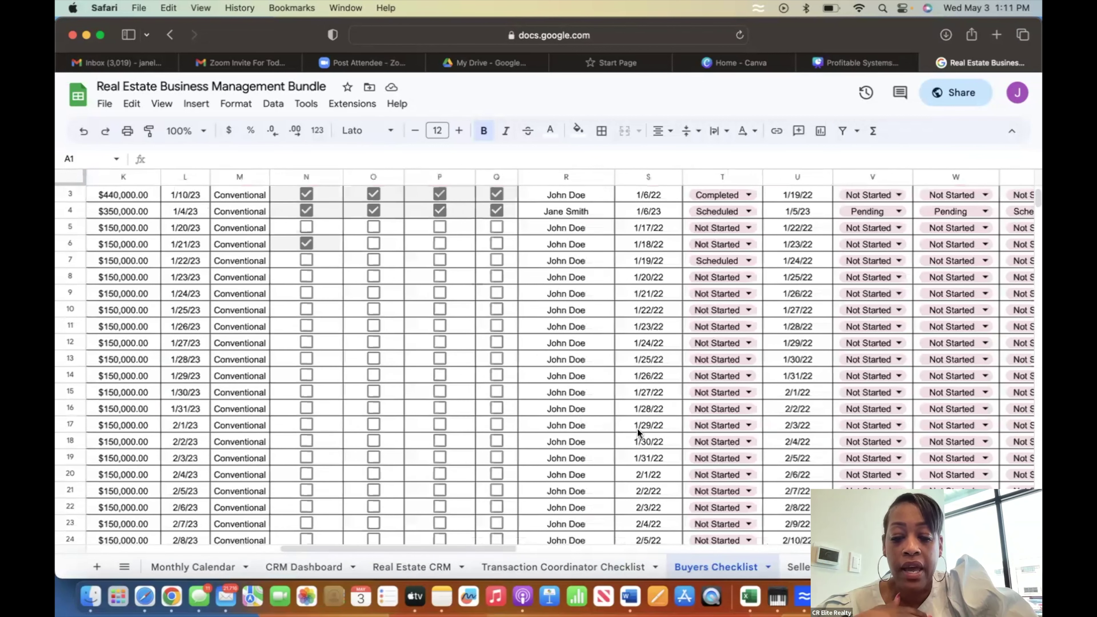
scroll(842, 567, "right", 2)
scroll(475, 567, "right", 10)
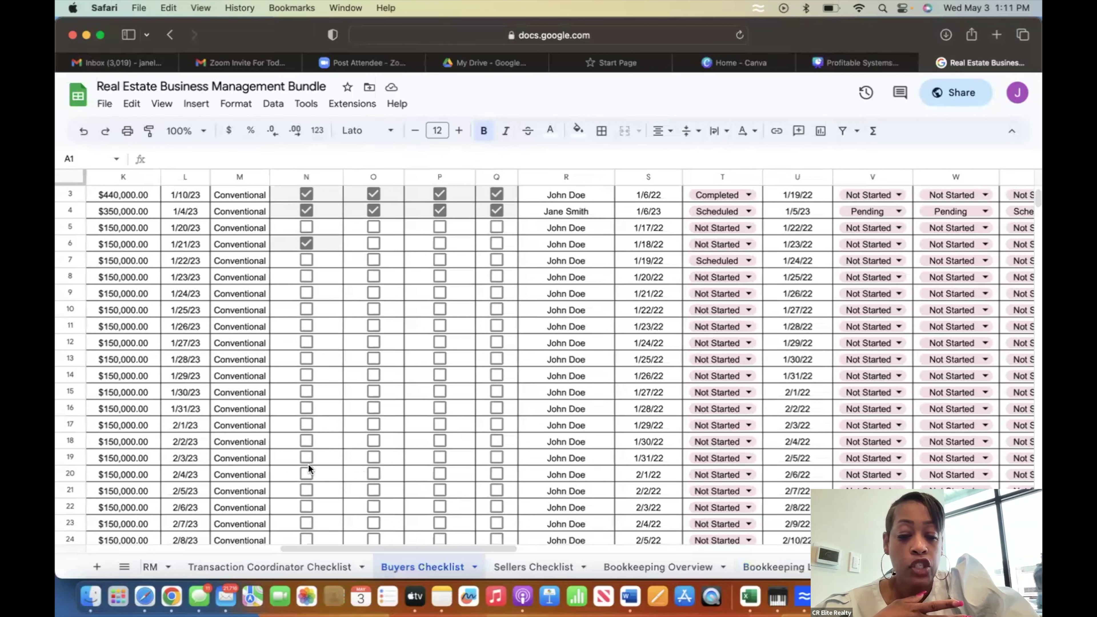
View the DASHBOARD sheet's sales summary and charts, and look through the Sales Tracker sheet's columns and rows.
scroll(206, 559, "left", 20)
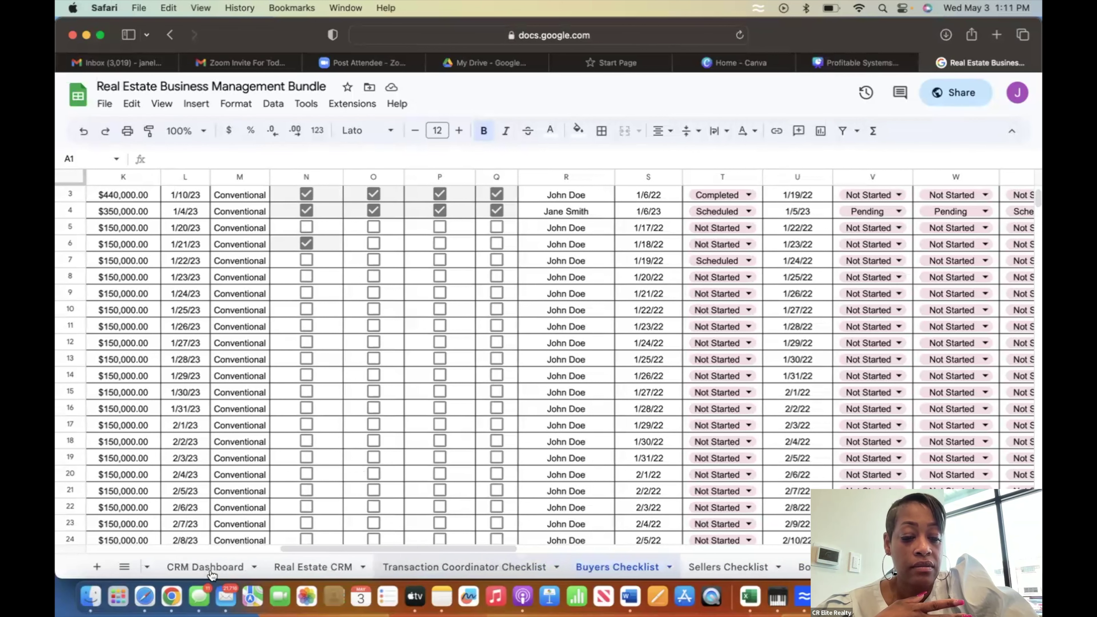
left_click(261, 567)
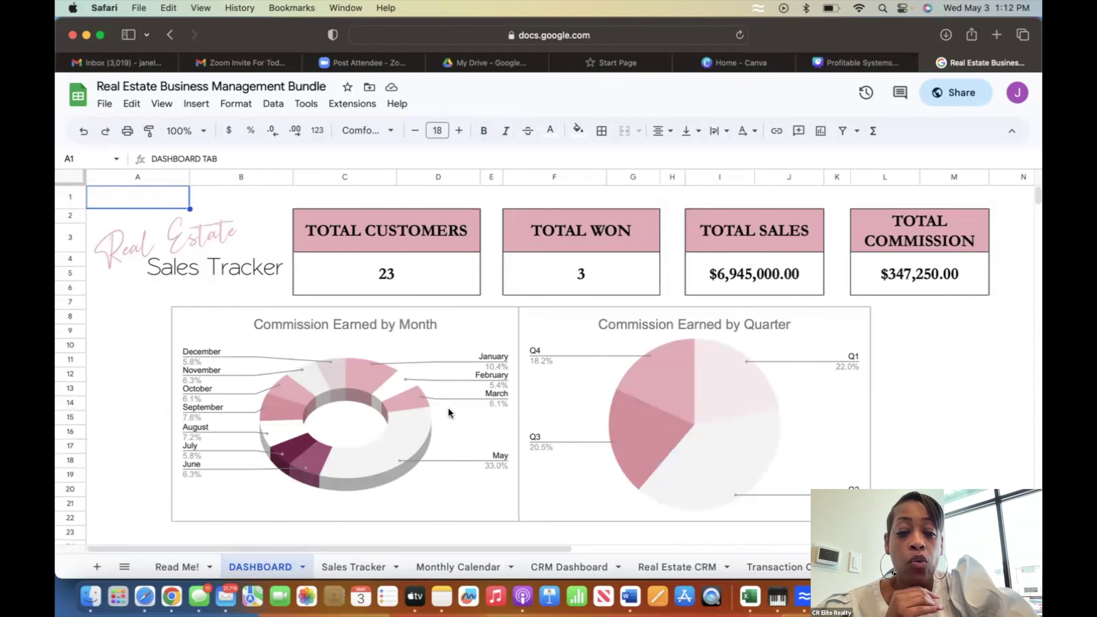
left_click(365, 568)
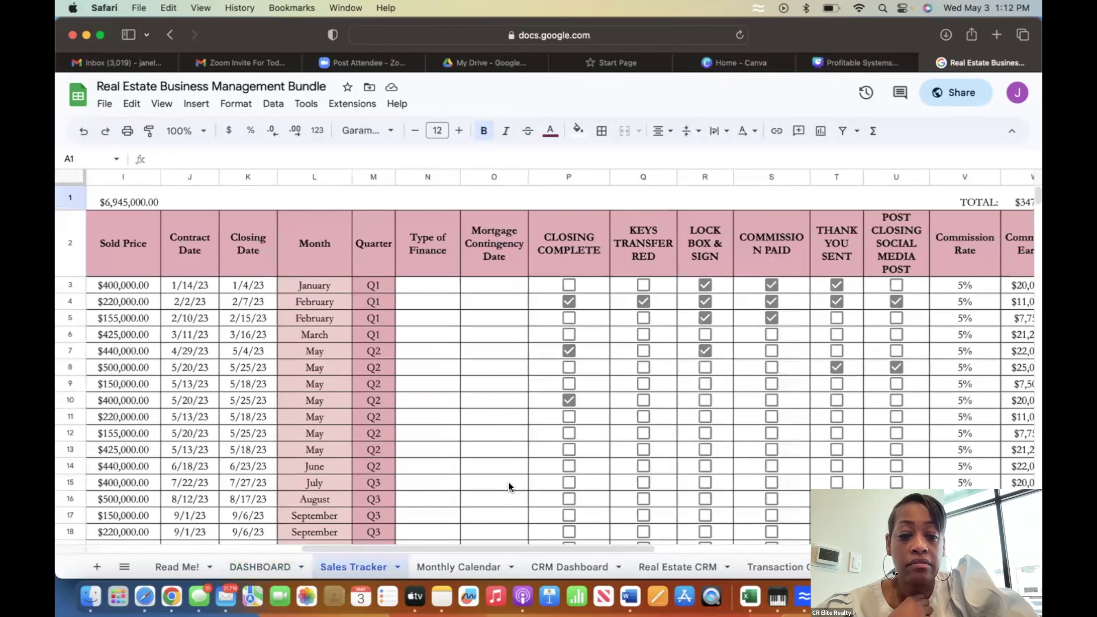
scroll(508, 482, "right", 15)
scroll(507, 482, "left", 15)
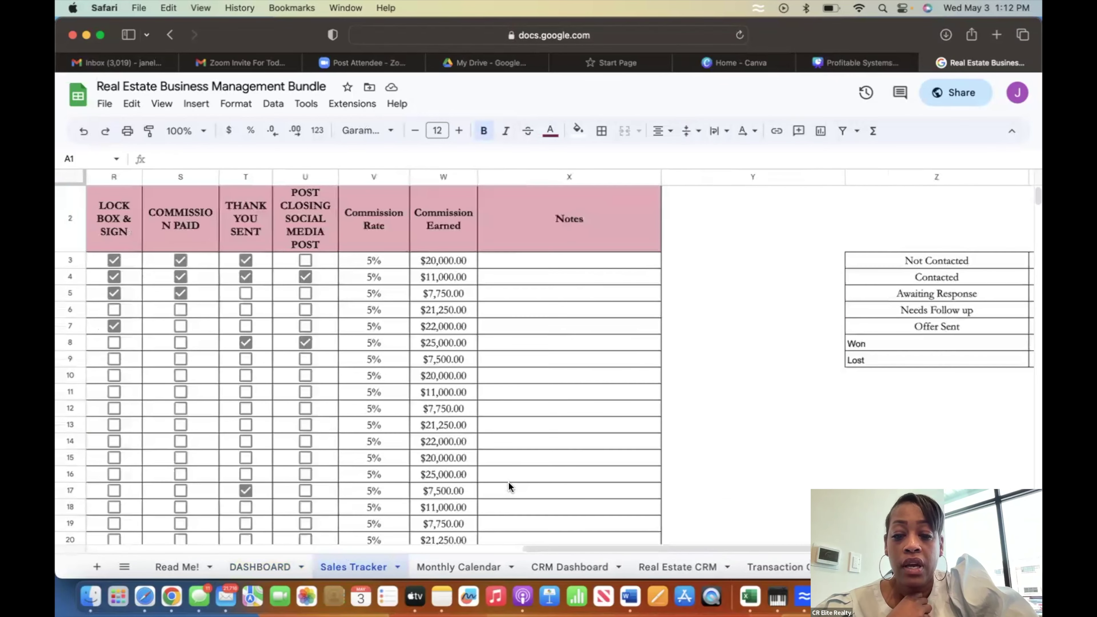
scroll(508, 481, "down", 12)
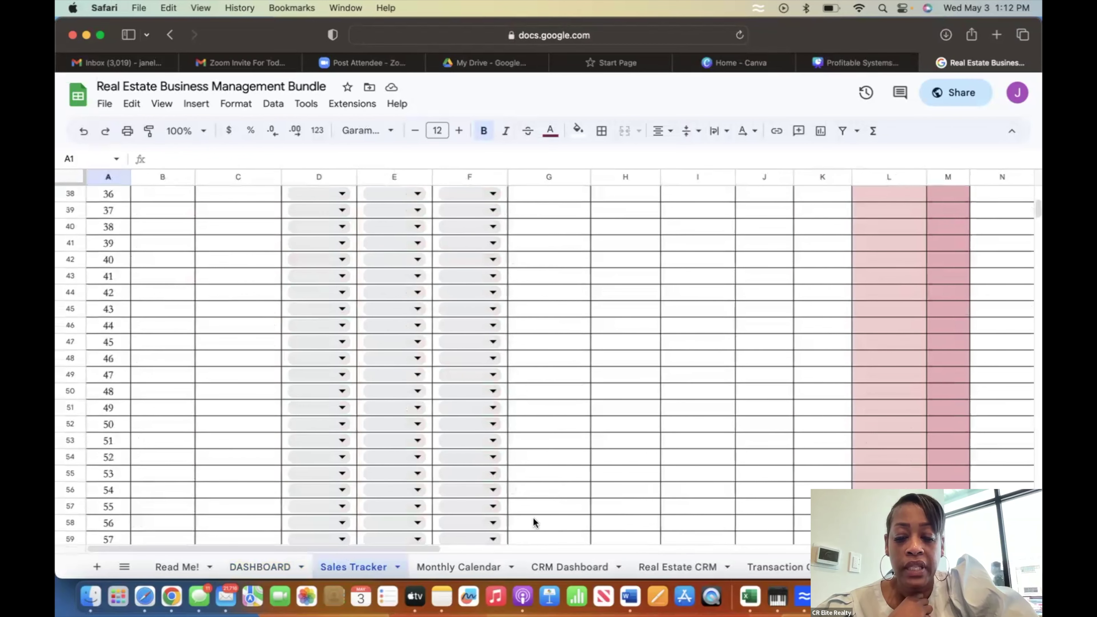
View the Monthly Calendar sheet and look through the income and expense entries on the Real Estate Bookkeeping sheet.
left_click(486, 567)
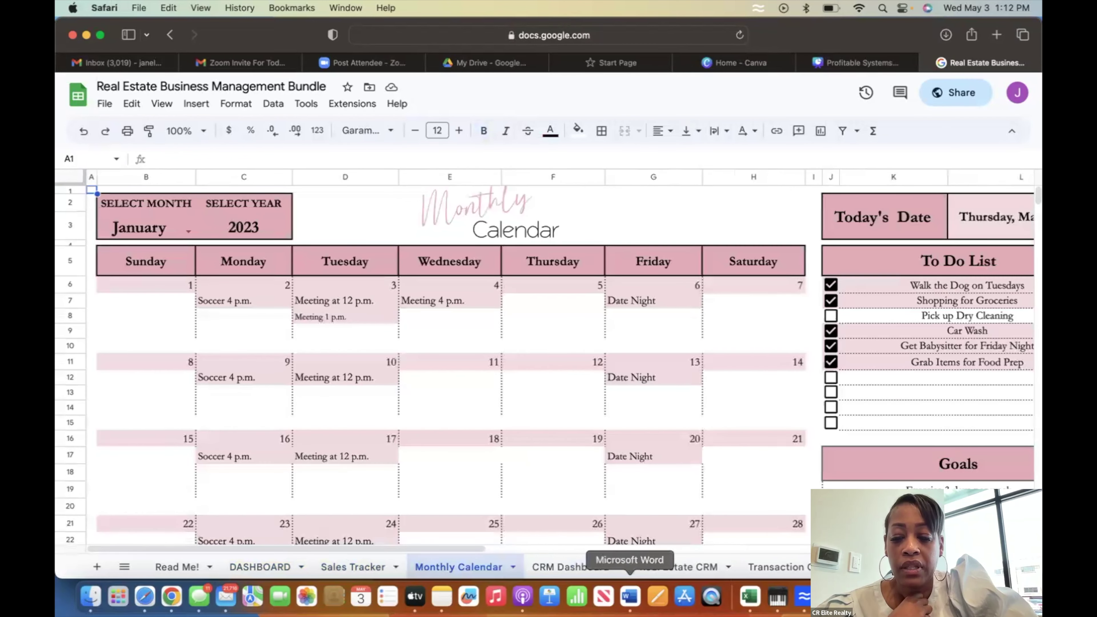
scroll(432, 567, "right", 10)
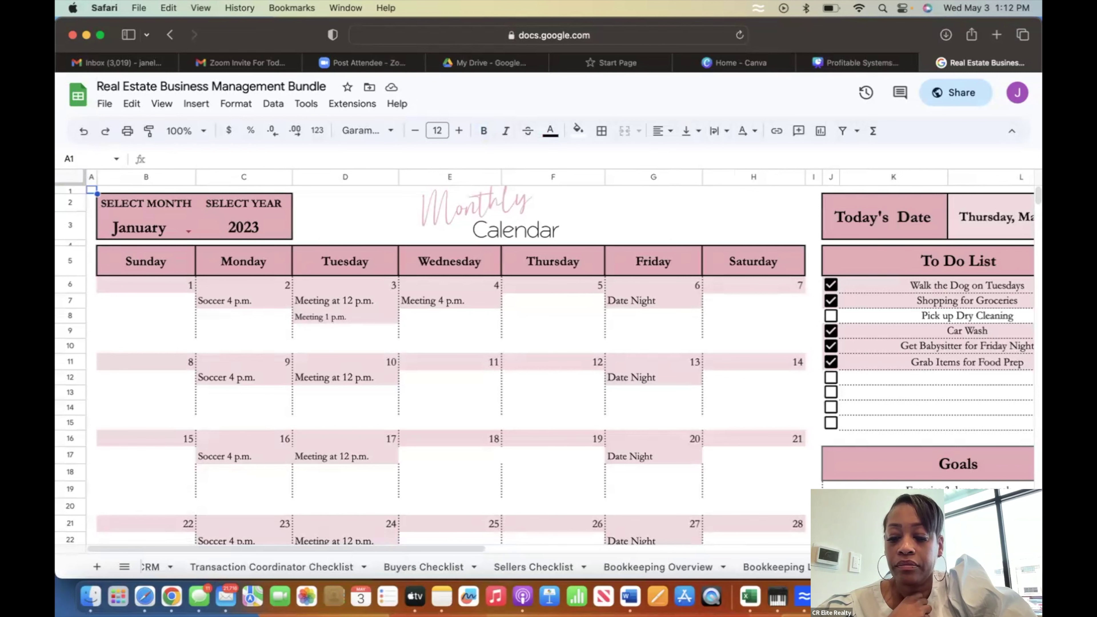
left_click(766, 568)
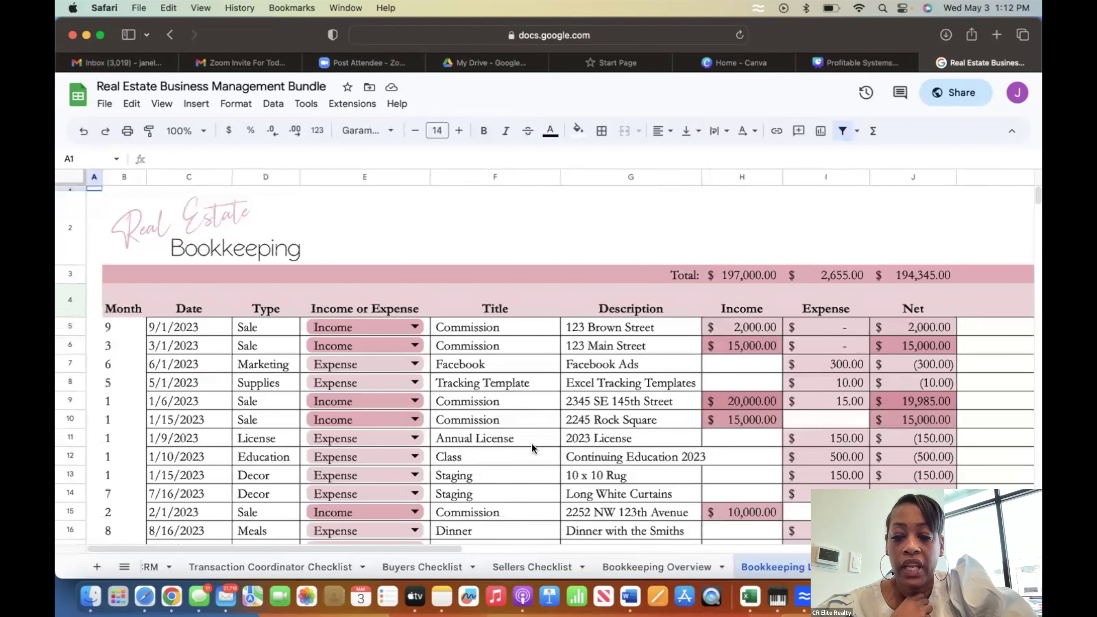
scroll(532, 443, "down", 5)
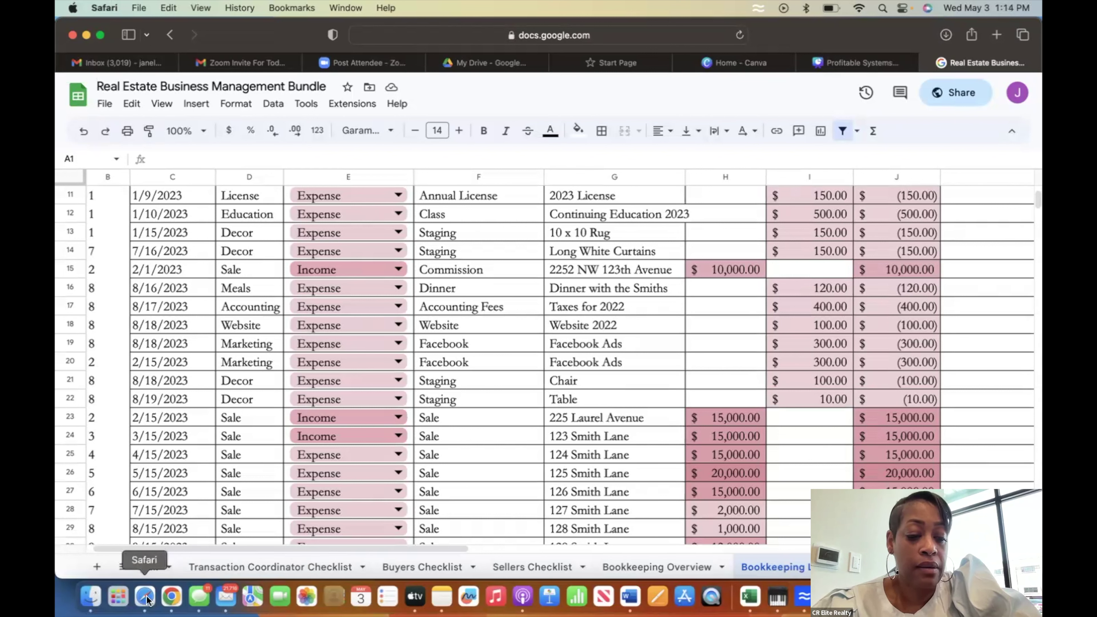
Switch to Finder, open Pipeline (1).xlsx from the recent files to view it, and close the workbook.
left_click(90, 596)
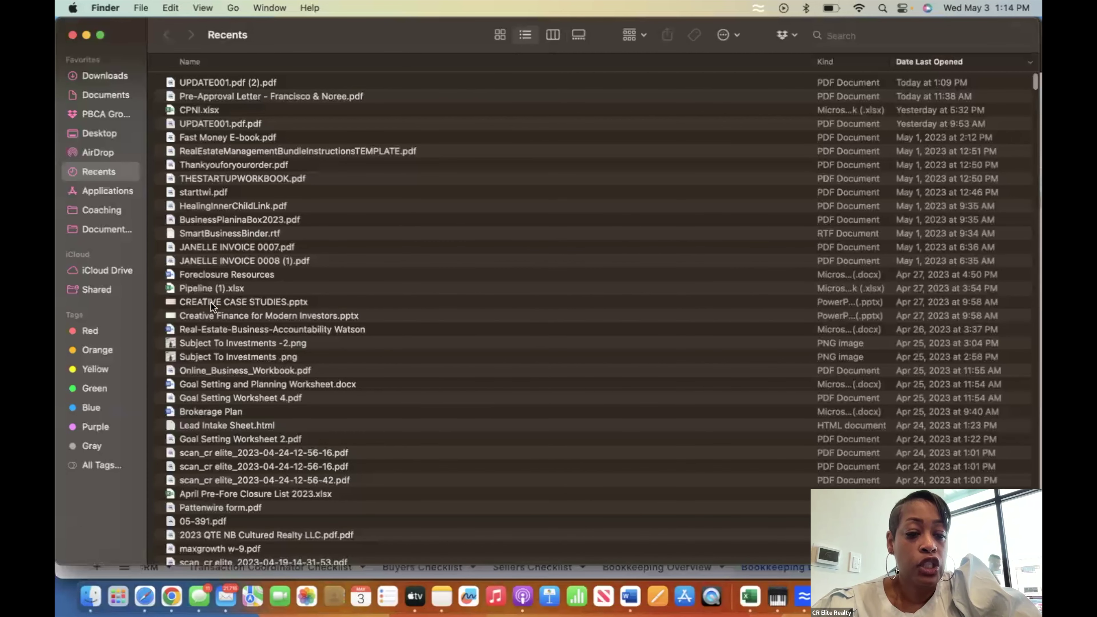
left_click(215, 288)
double_click(215, 288)
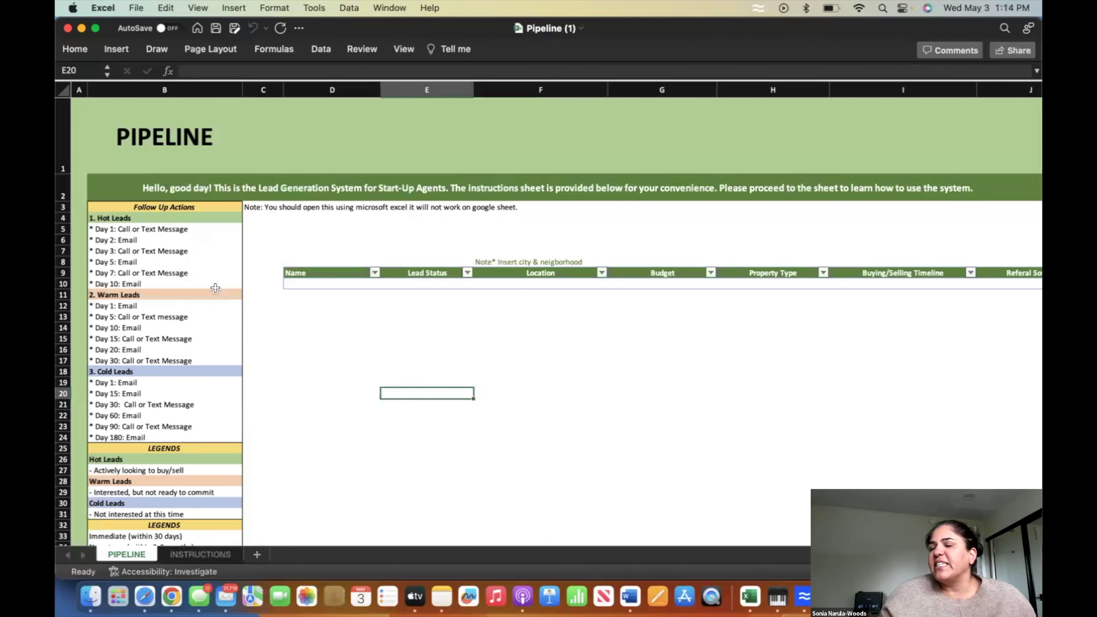
left_click(68, 28)
scroll(229, 398, "up", 3)
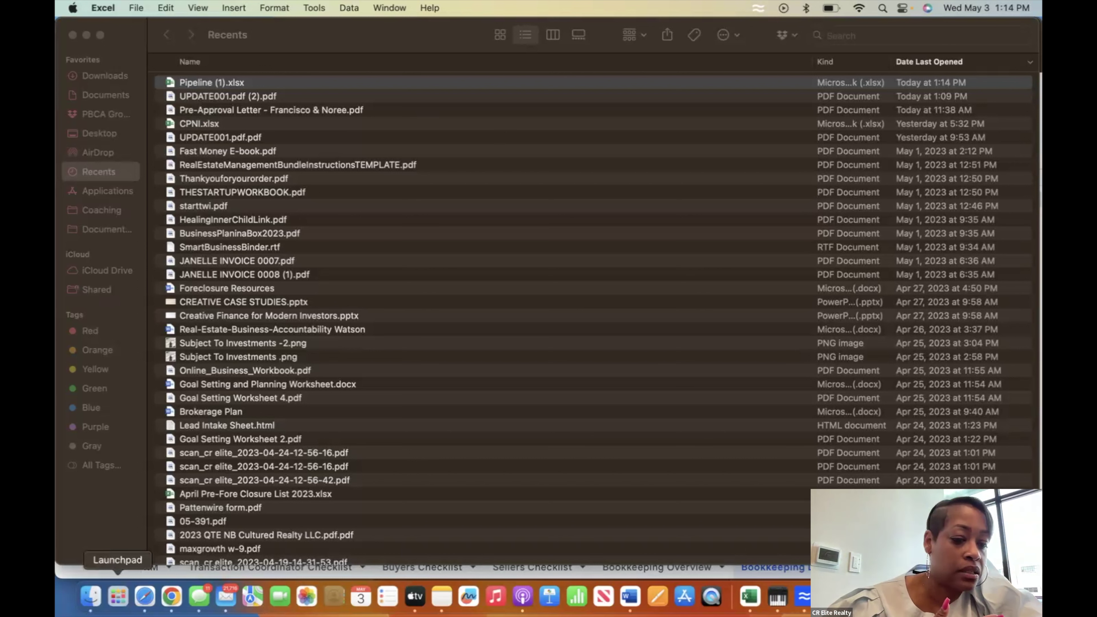
Return to Finder, open the Coaching folder and search this Mac for "pipeline".
left_click(99, 590)
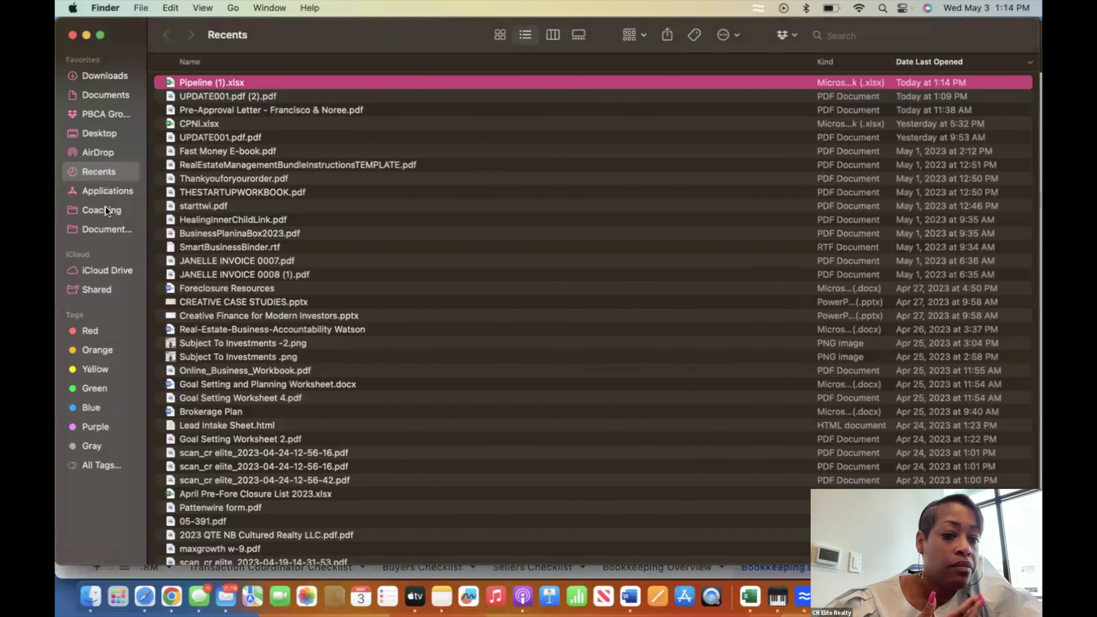
left_click(105, 209)
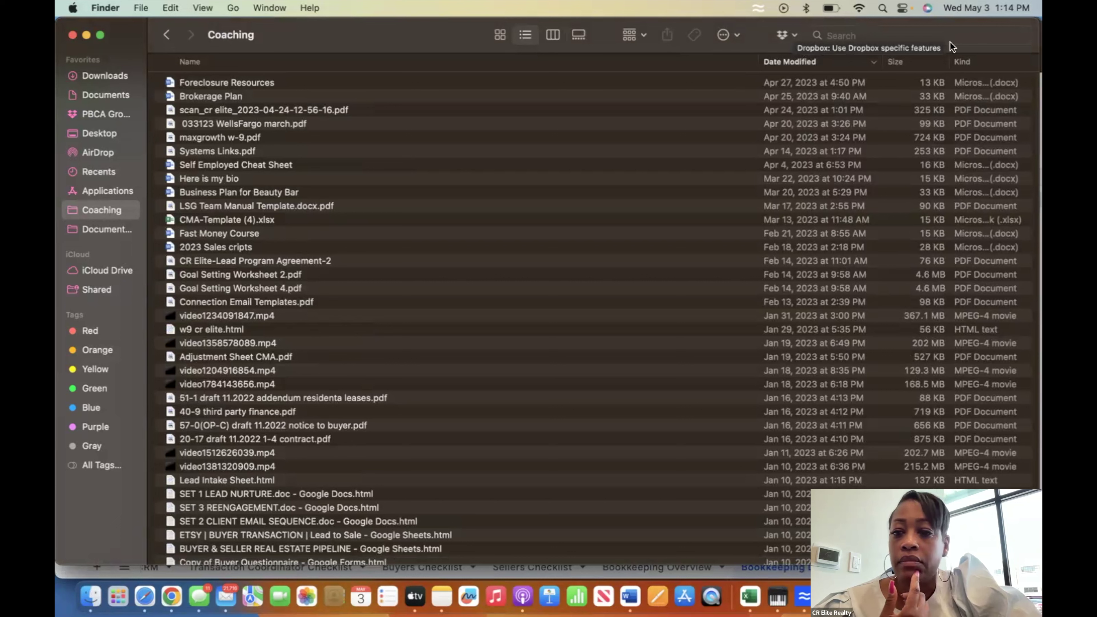
left_click(964, 31)
type("p")
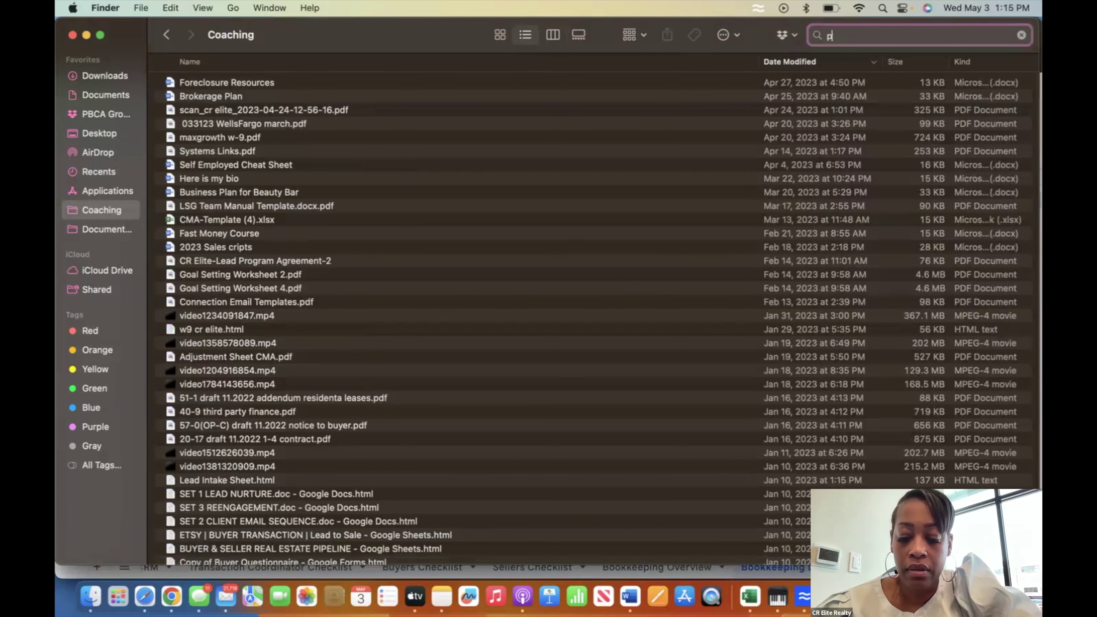
type("ipeline")
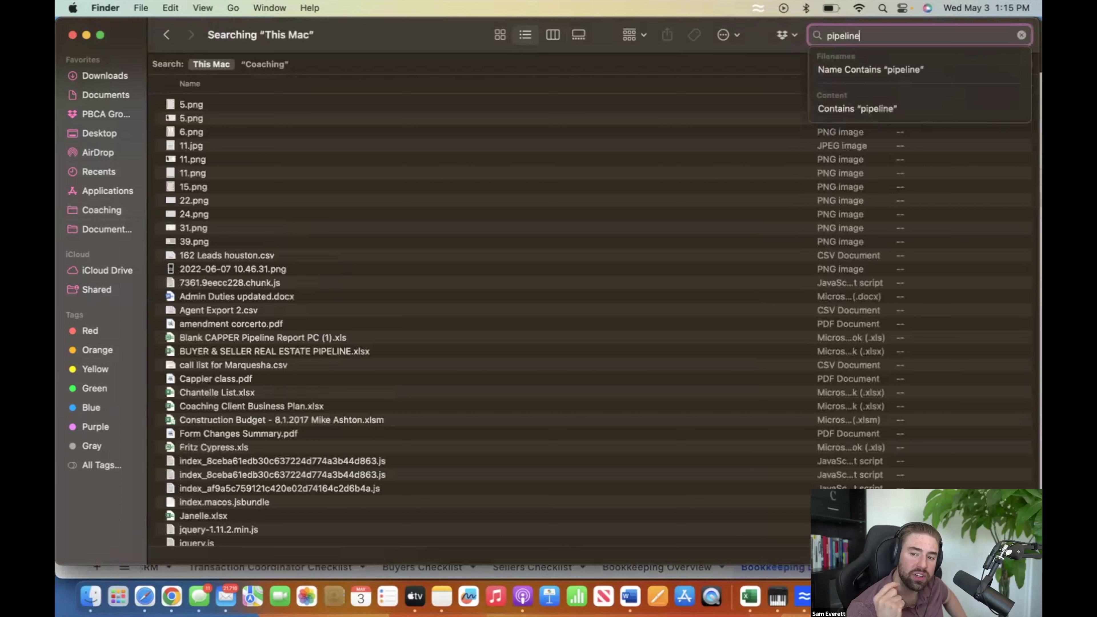
key("Return")
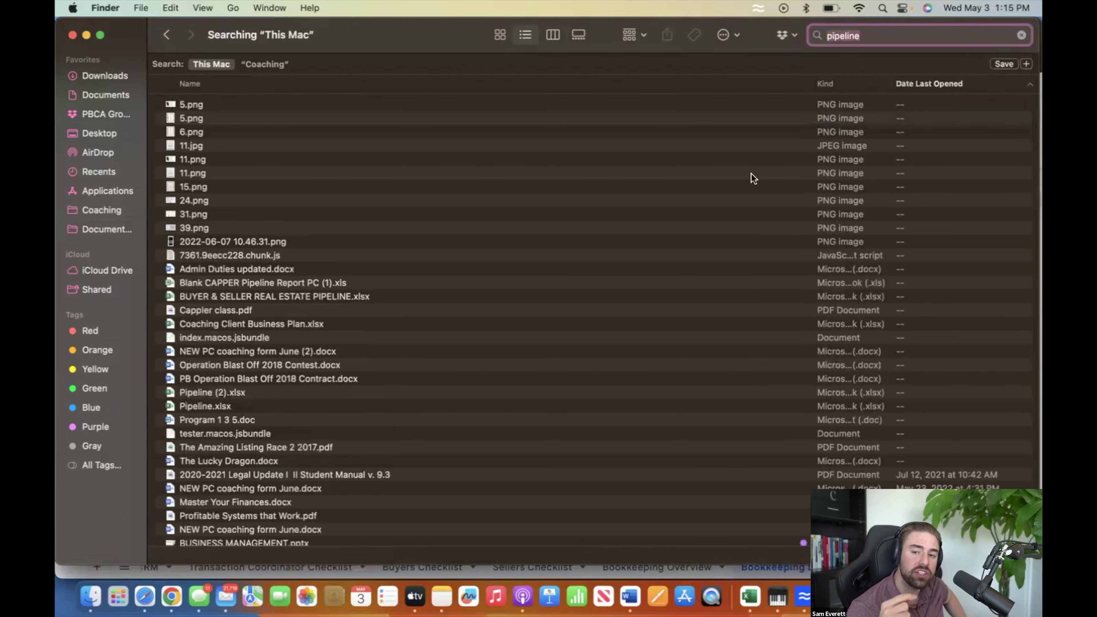
Open Pipeline (2).xlsx and Pipeline.xlsx one after the other to inspect them, close each, and browse the remaining search results.
double_click(220, 387)
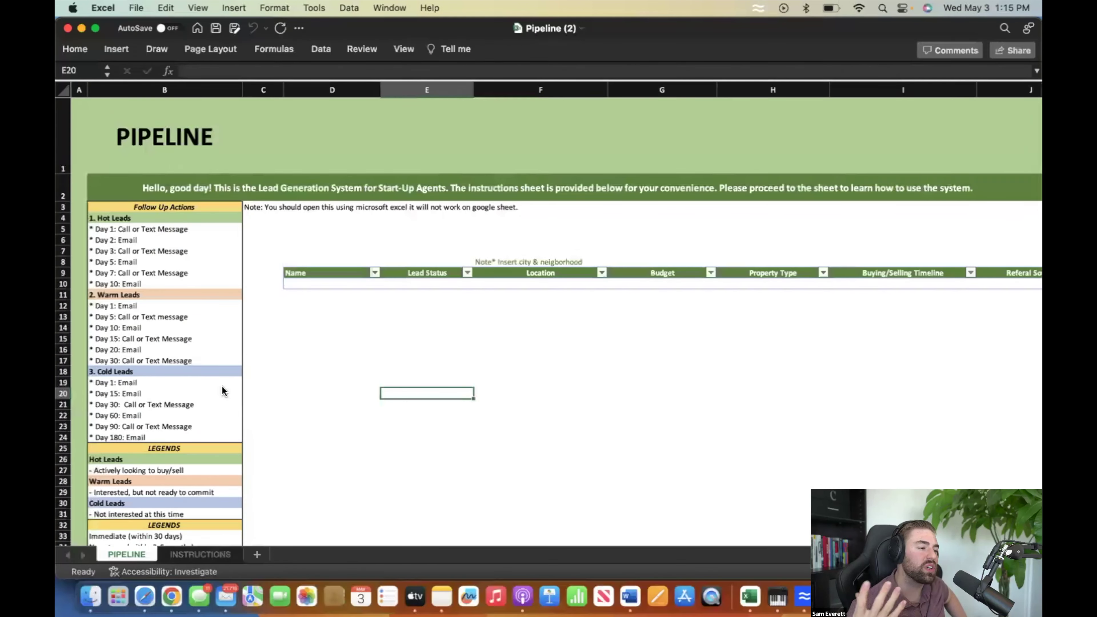
key("super+w")
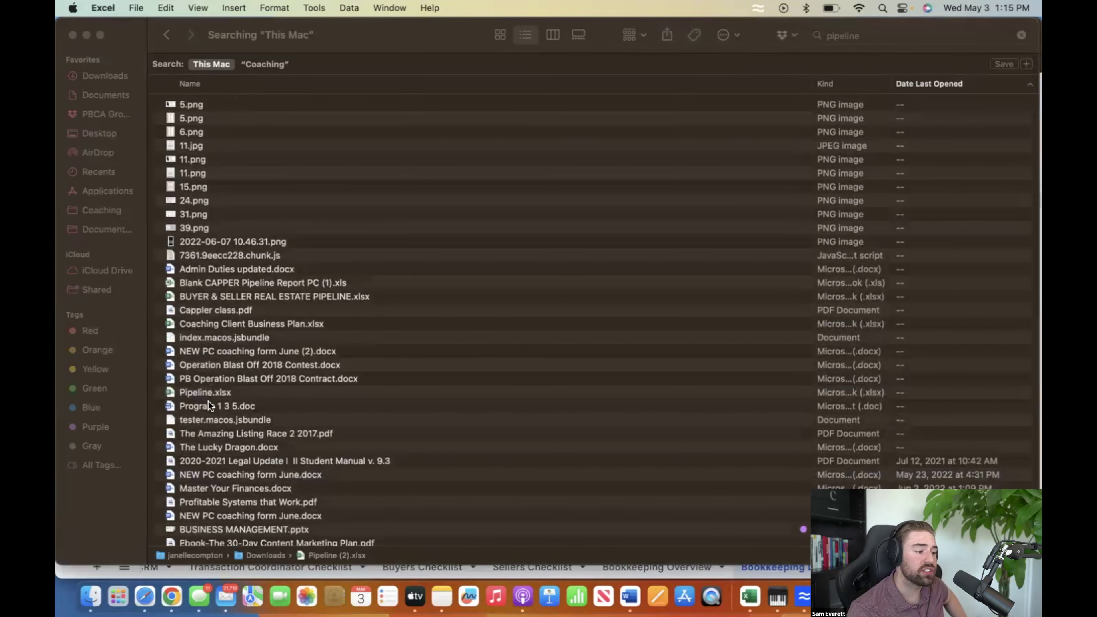
double_click(209, 393)
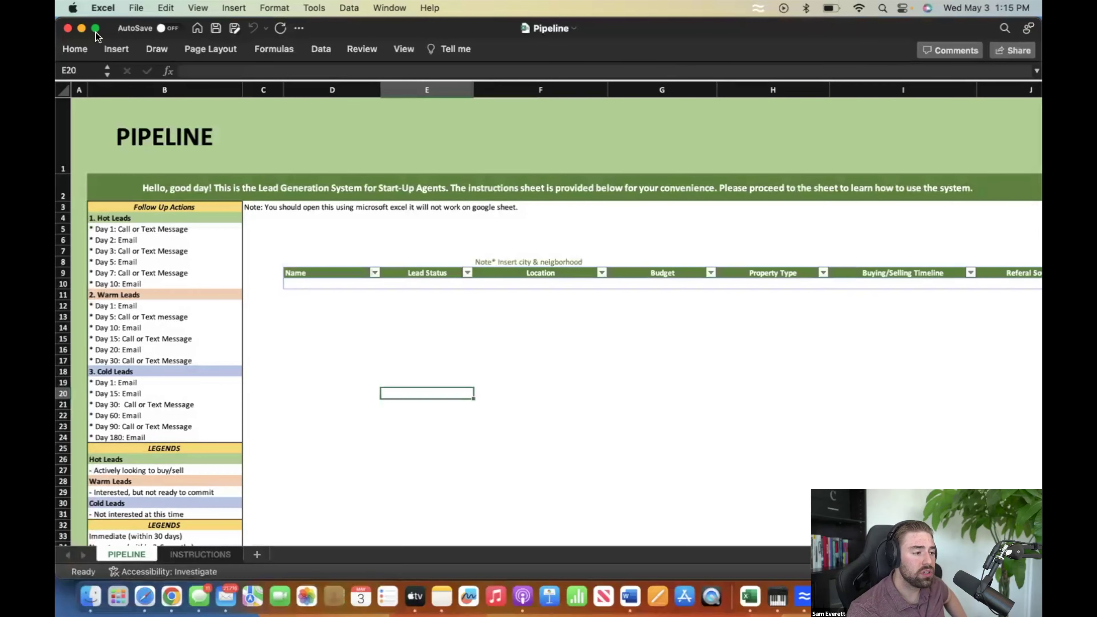
key("super+w")
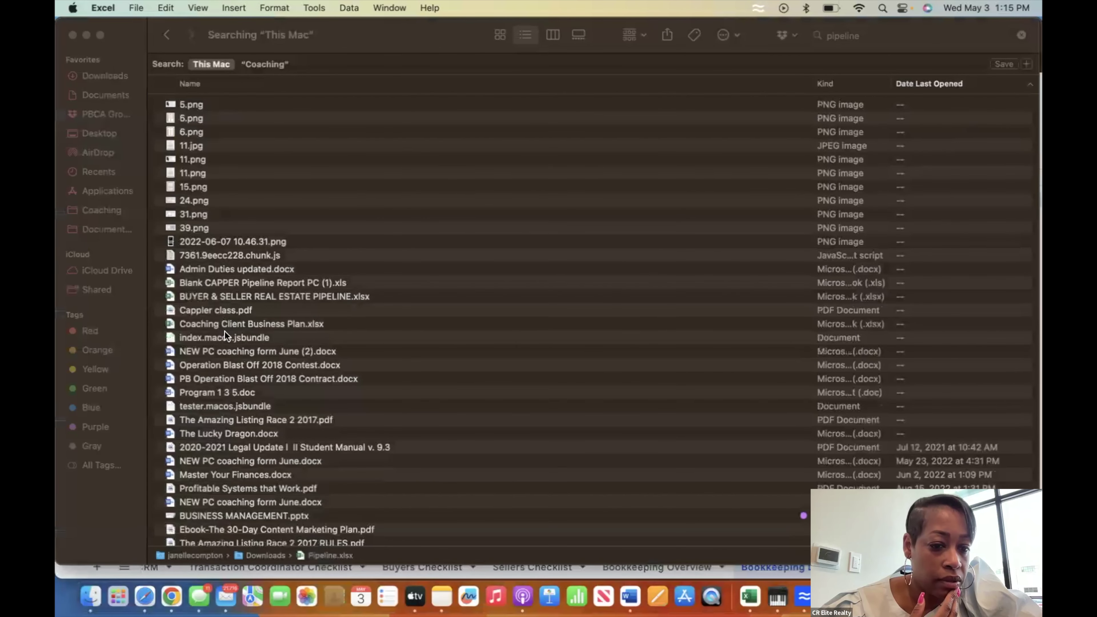
scroll(200, 289, "down", 2)
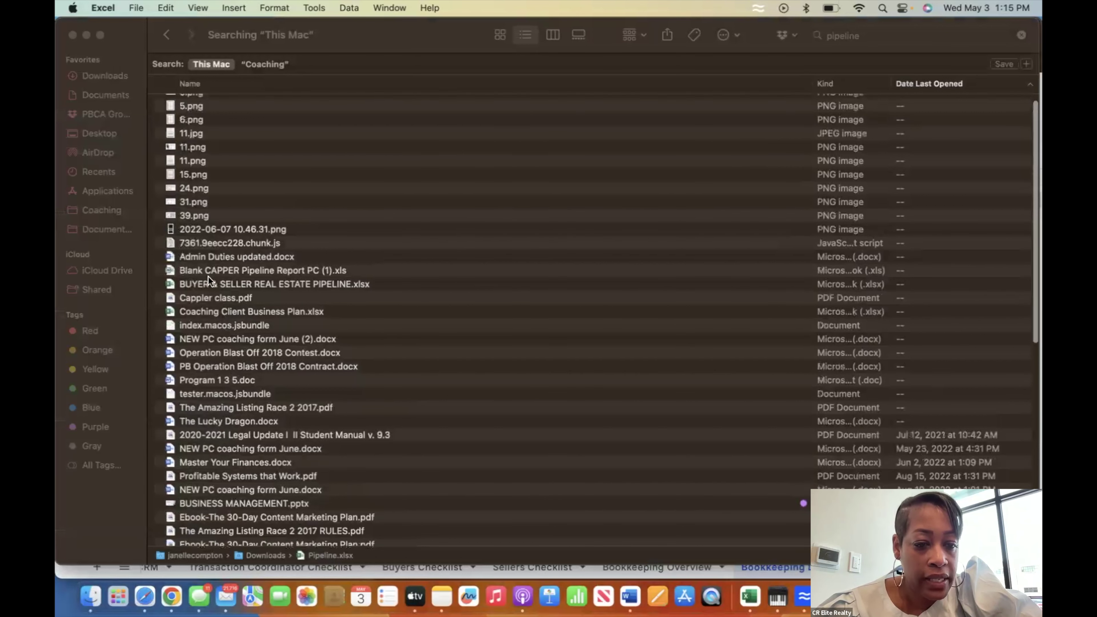
Go through the "pipeline" search results to the most recently opened files and open Pipeline (1).xlsx.
scroll(208, 290, "up", 1)
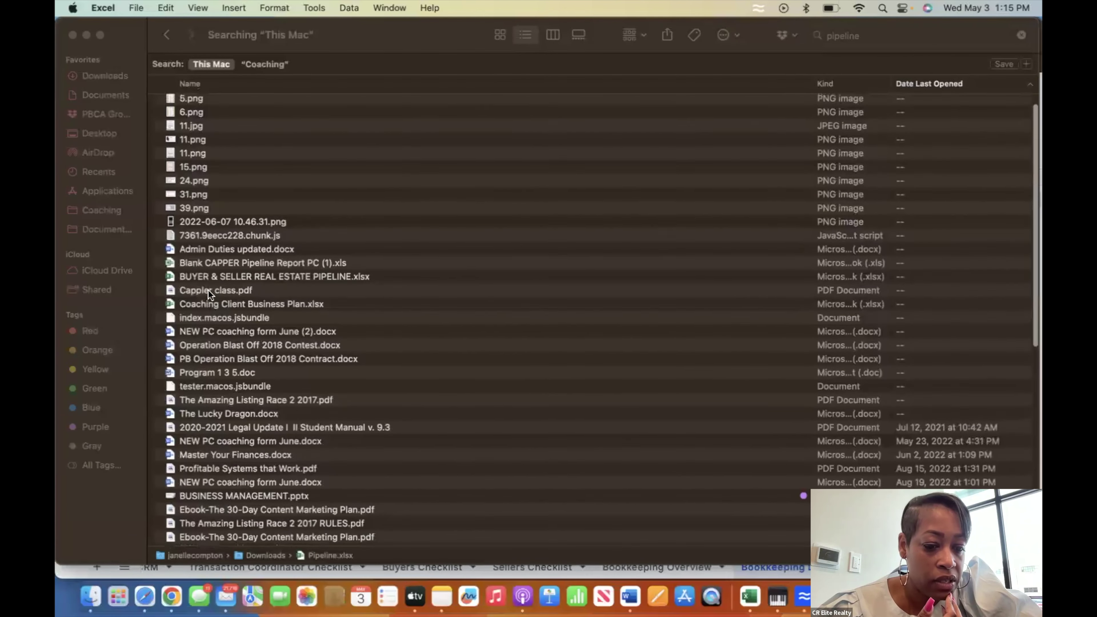
scroll(208, 290, "down", 5)
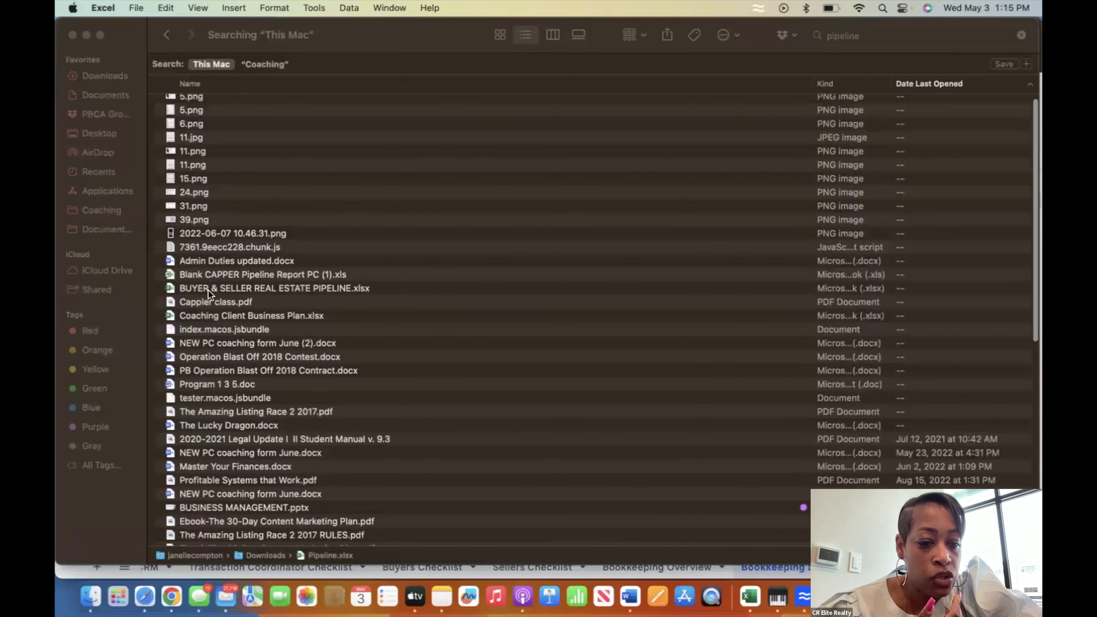
scroll(208, 290, "down", 15)
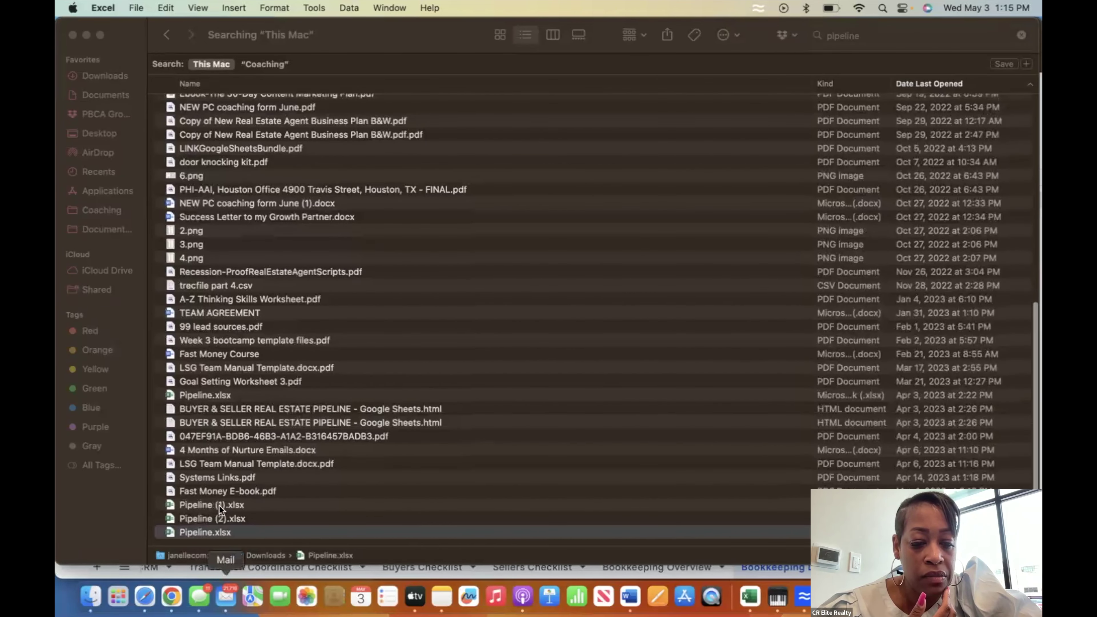
left_click(219, 505)
double_click(220, 505)
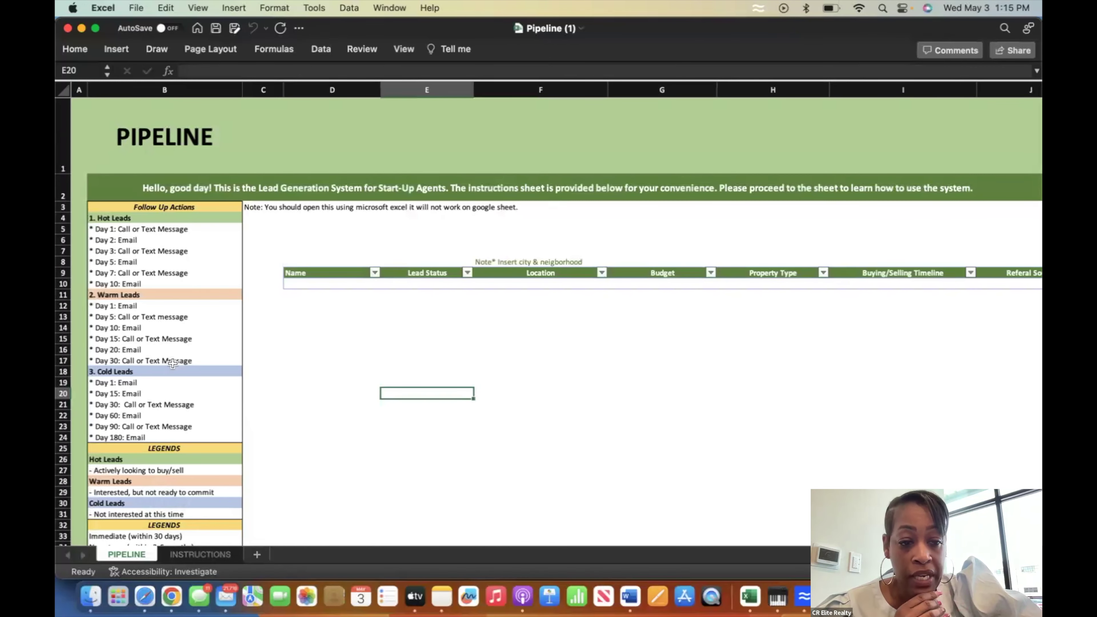
Look over the PIPELINE sheet's lead table, selecting the first Name and Lead Status cells and viewing the columns through Action.
scroll(163, 302, "down", 1)
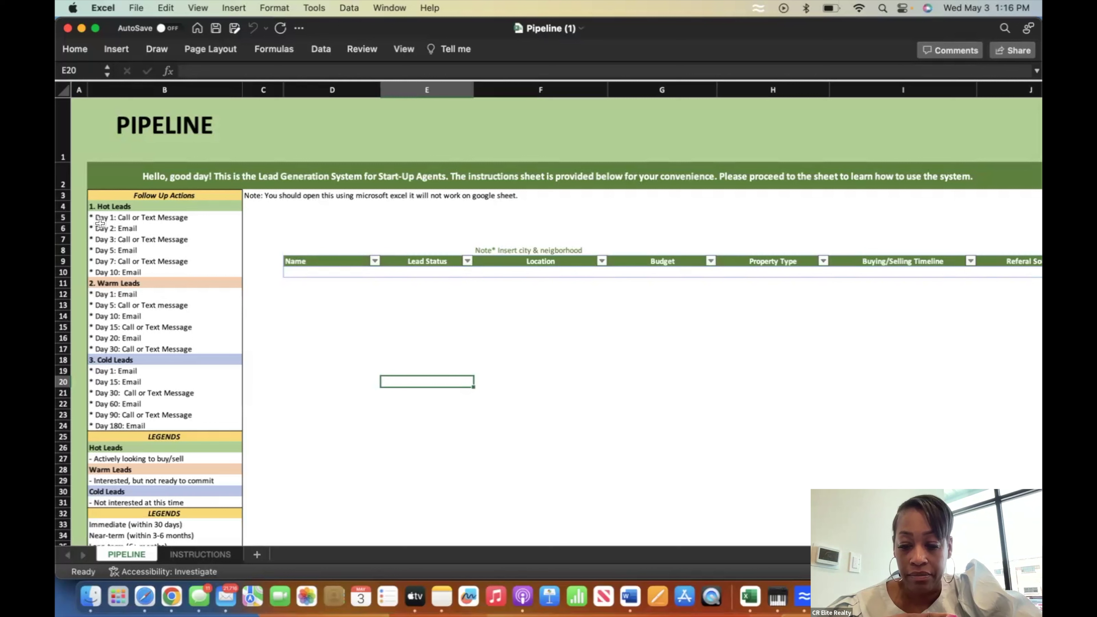
left_click(359, 274)
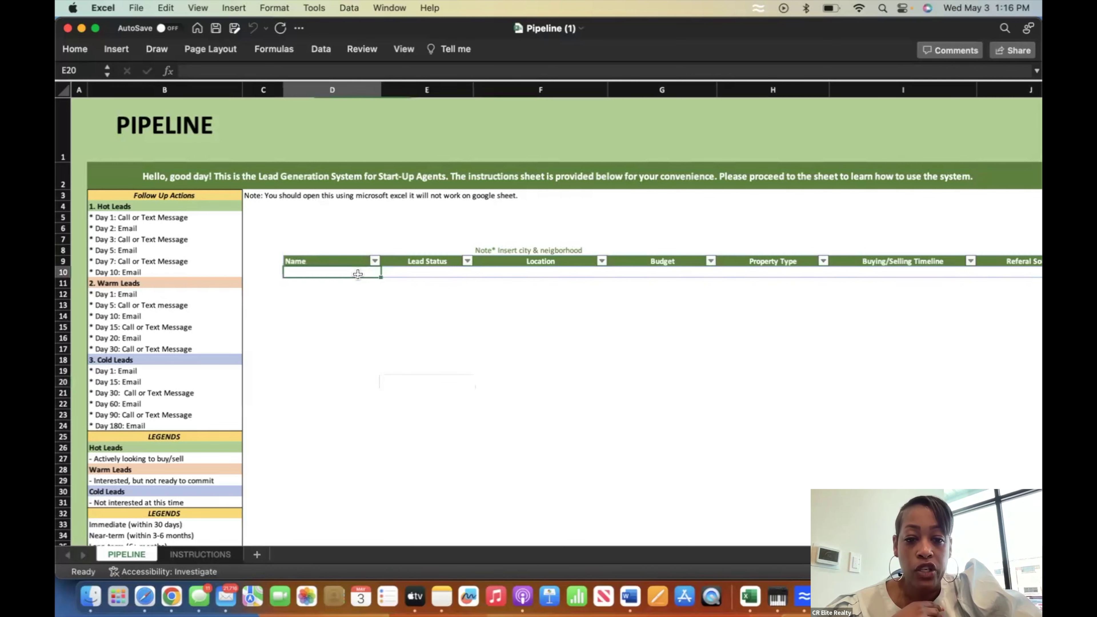
left_click(425, 274)
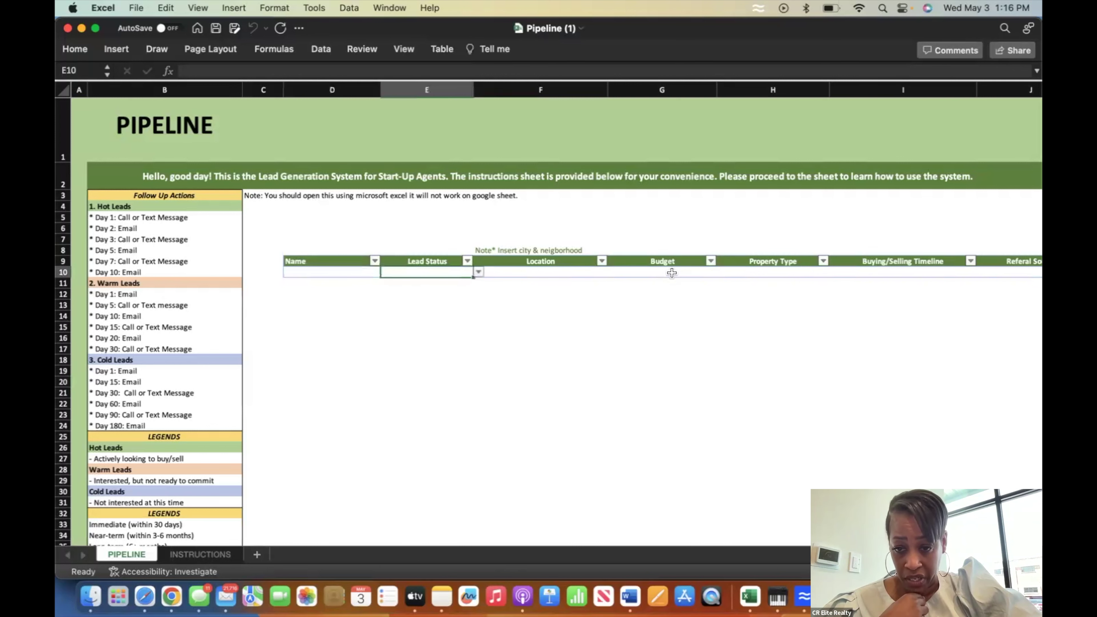
scroll(669, 272, "right", 2)
scroll(668, 272, "right", 2)
scroll(668, 269, "right", 2)
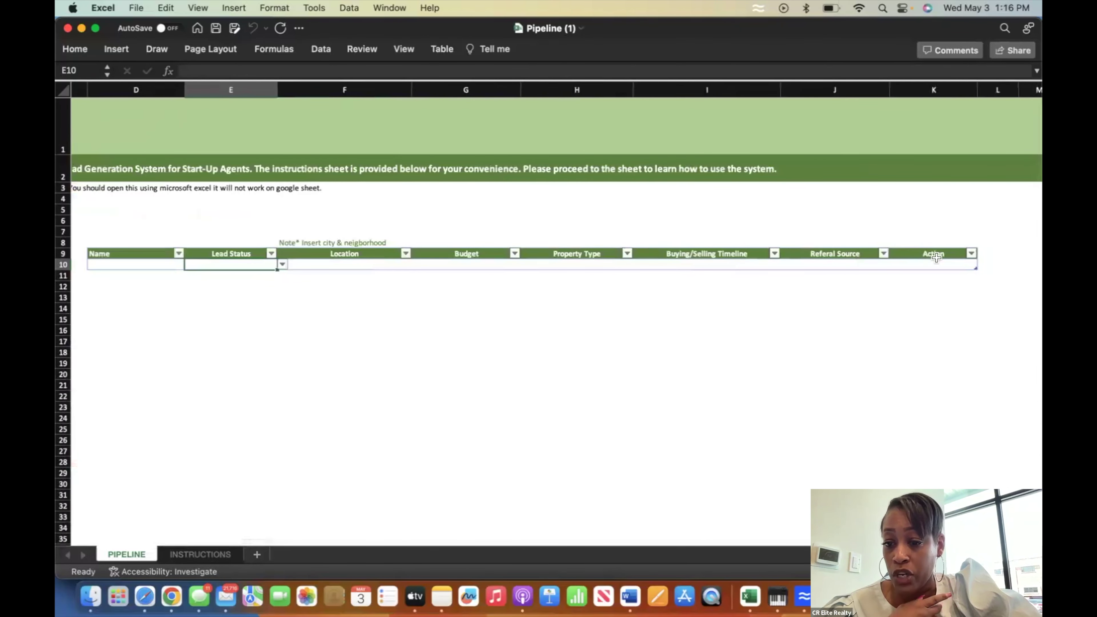
View the Action column's sort and filter options, close them unchanged, and show the INSTRUCTIONS sheet.
left_click(982, 255)
left_click(971, 254)
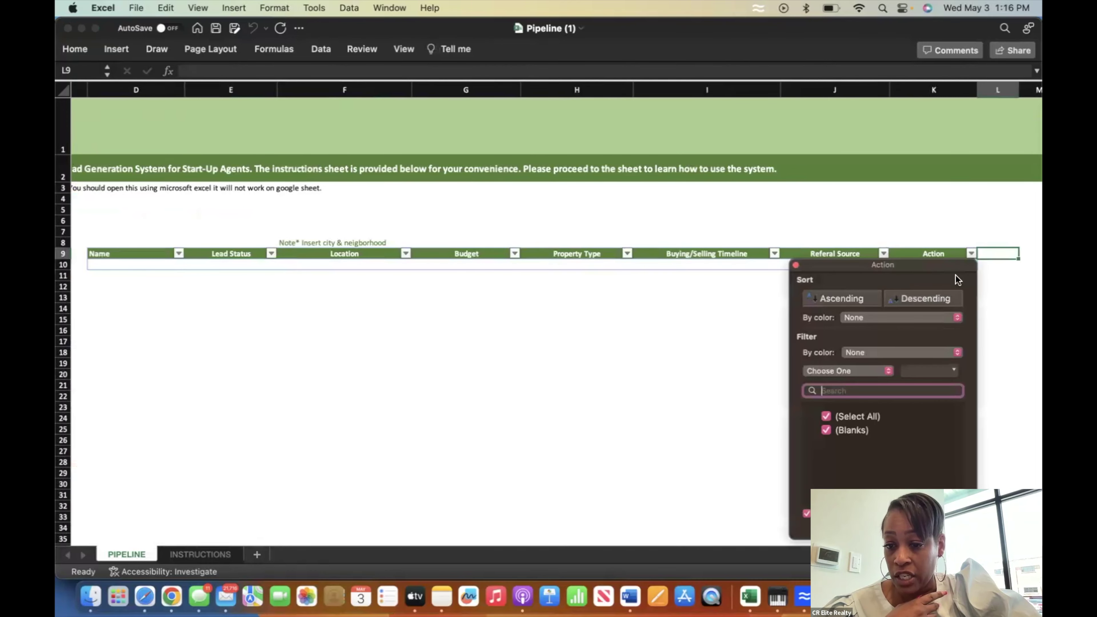
left_click(764, 322)
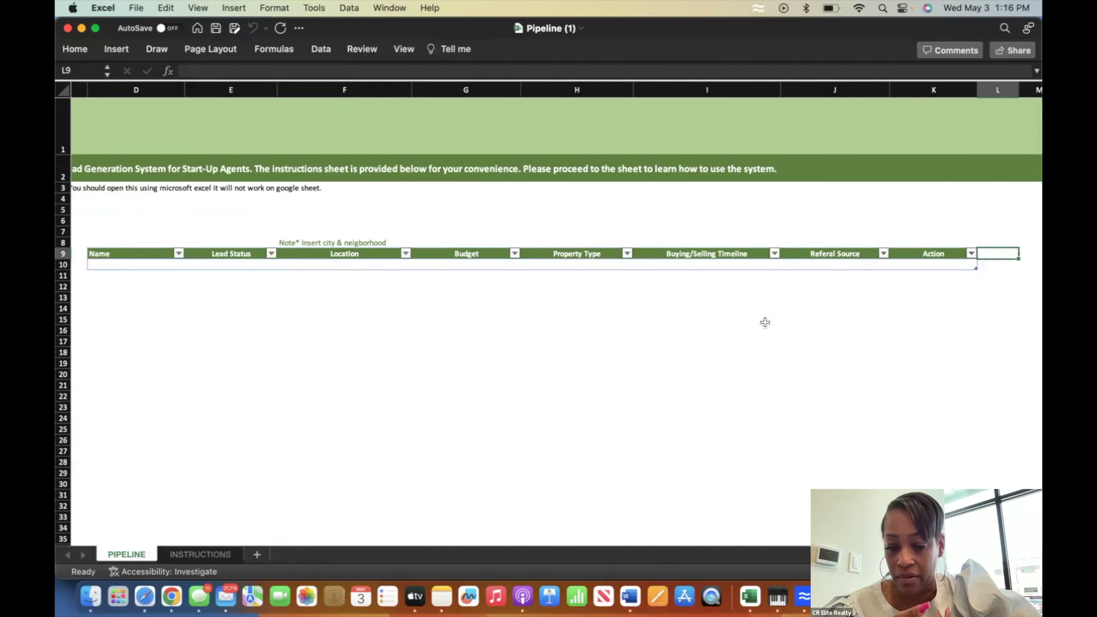
scroll(764, 322, "left", 5)
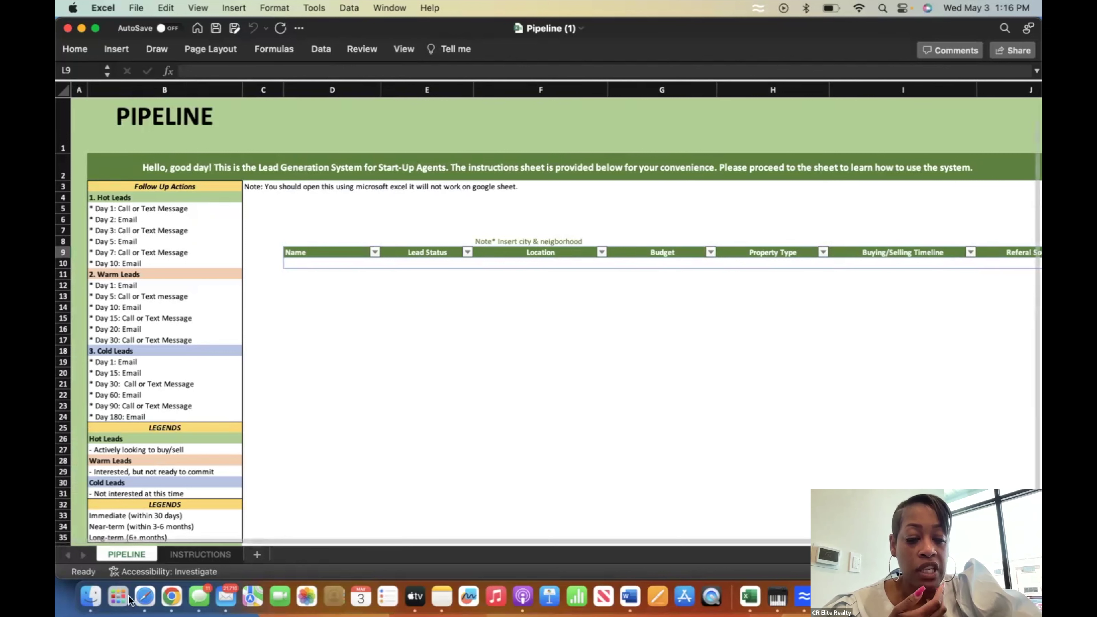
left_click(195, 555)
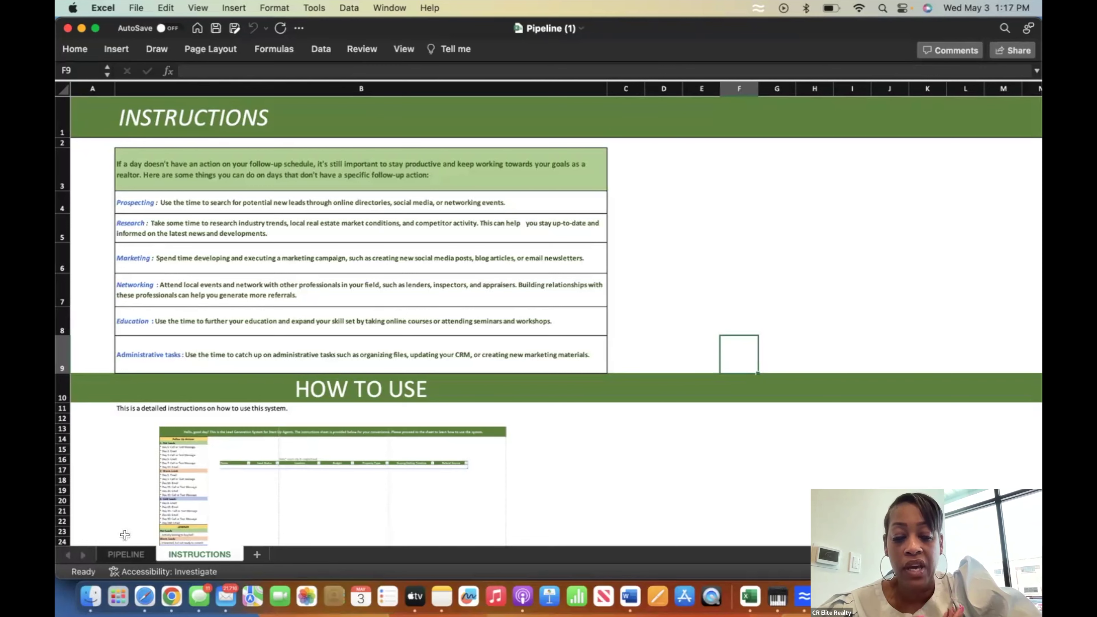
Switch to Safari, open the Profitable Systems that Work design in Canva, present it full screen, and advance from The Basics to slide 12.
left_click(146, 591)
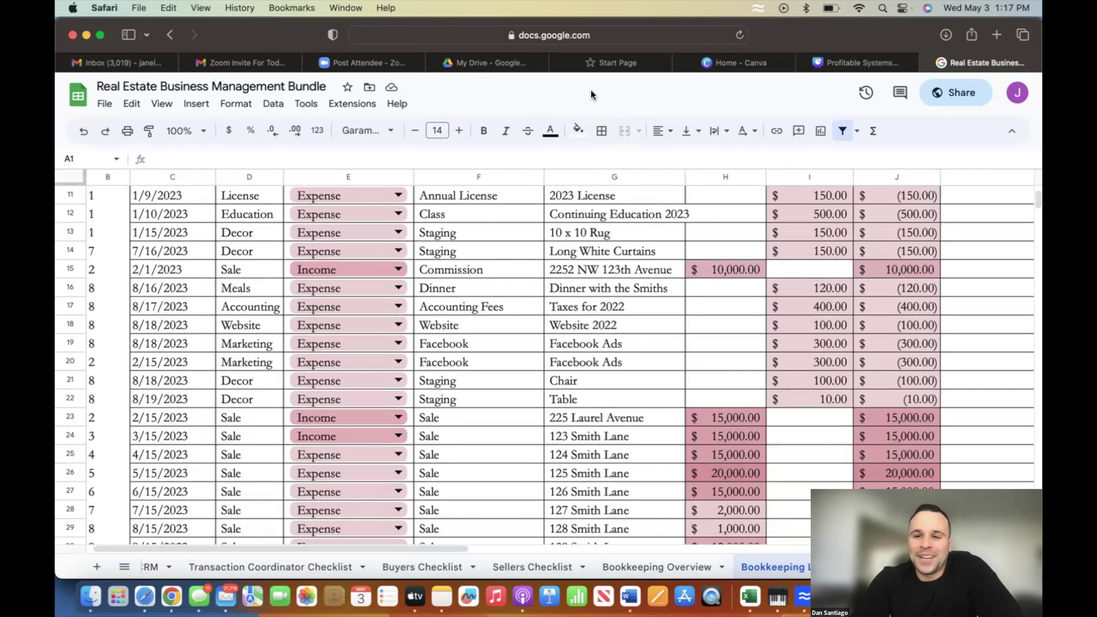
left_click(838, 62)
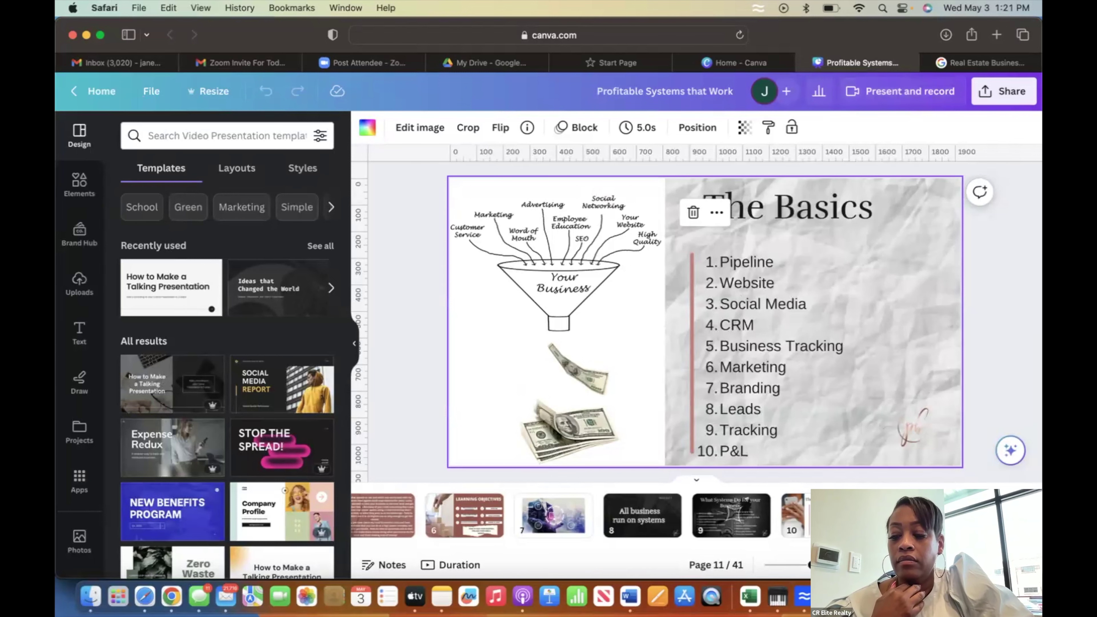
key("super+alt+p")
key("Right")
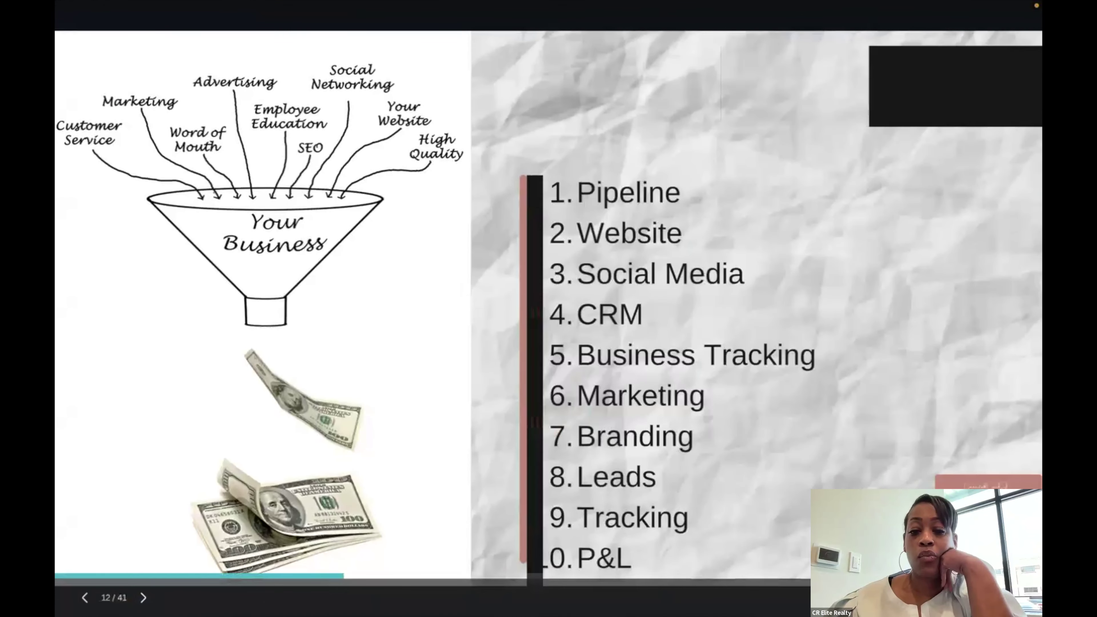